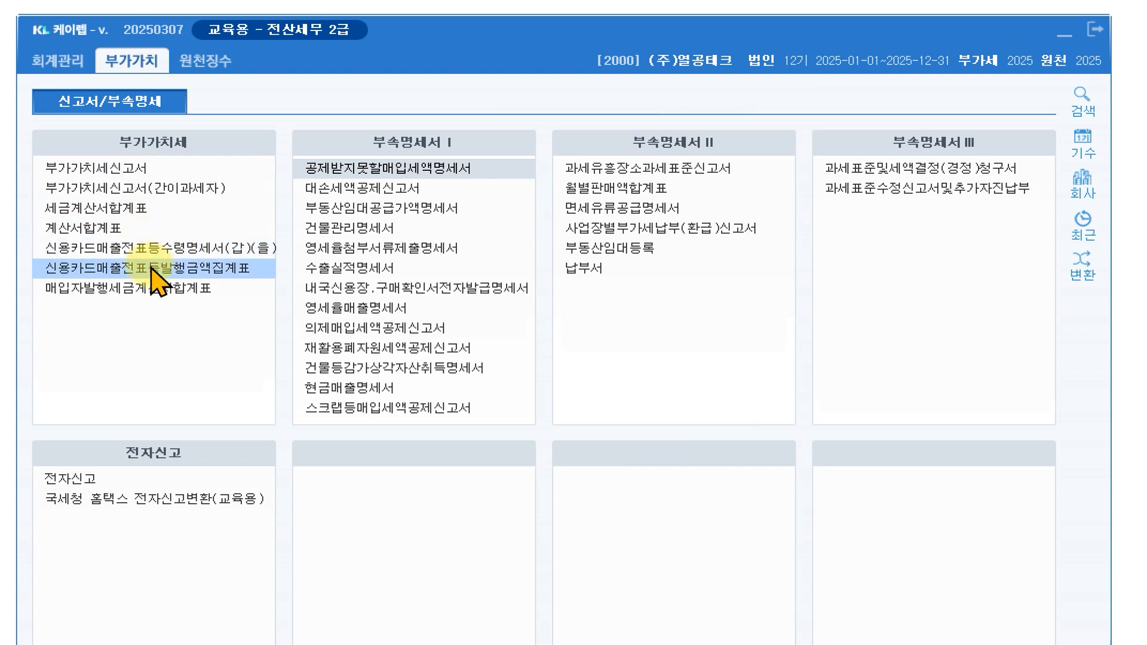
Open the 공제받지못할매입세액명세서 form and look through its four sections.
{"action": "left_click", "coordinate": [450, 171]}
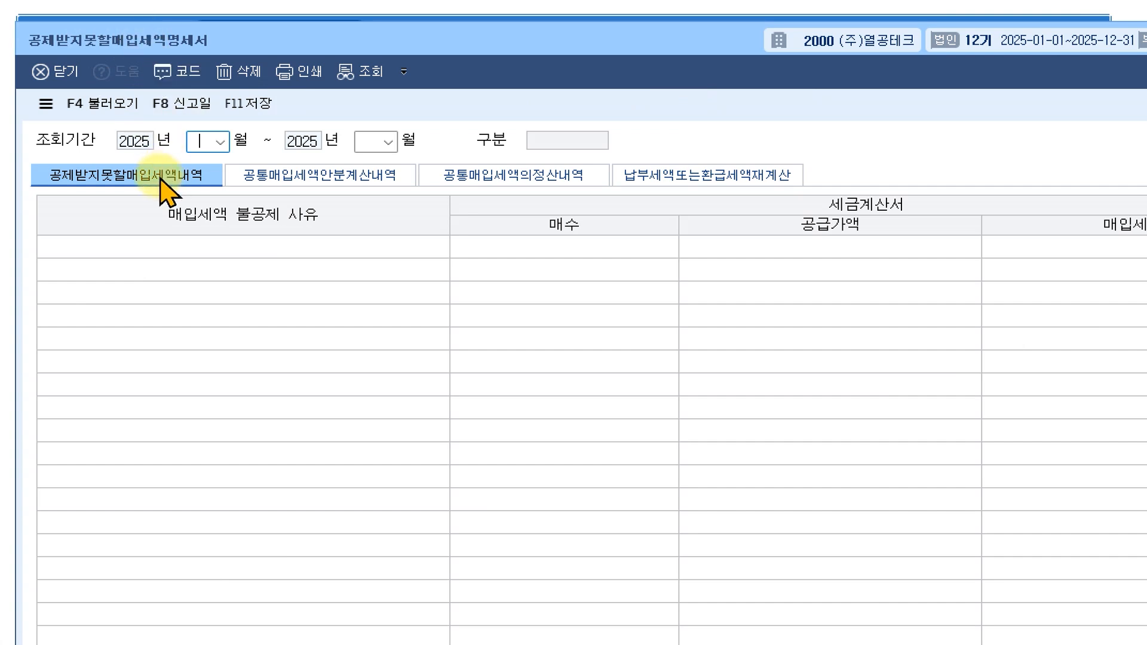
{"action": "left_click", "coordinate": [313, 177]}
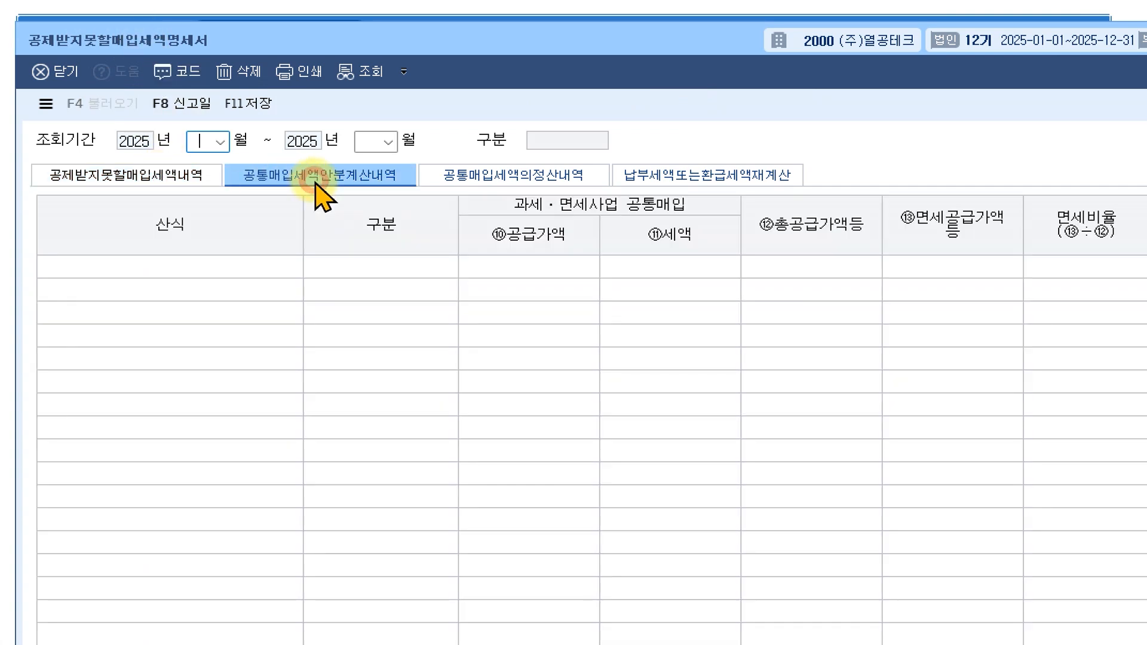
{"action": "left_click", "coordinate": [511, 178]}
{"action": "left_click", "coordinate": [687, 176]}
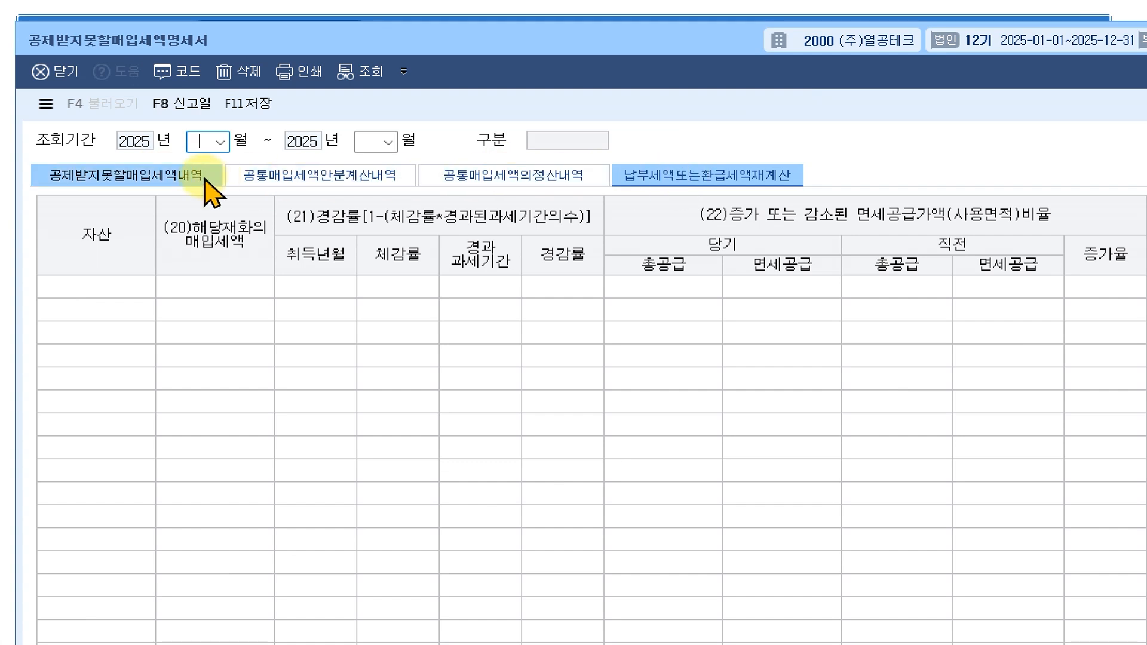
{"action": "left_click", "coordinate": [147, 178]}
{"action": "left_click", "coordinate": [332, 177]}
{"action": "left_click", "coordinate": [515, 177]}
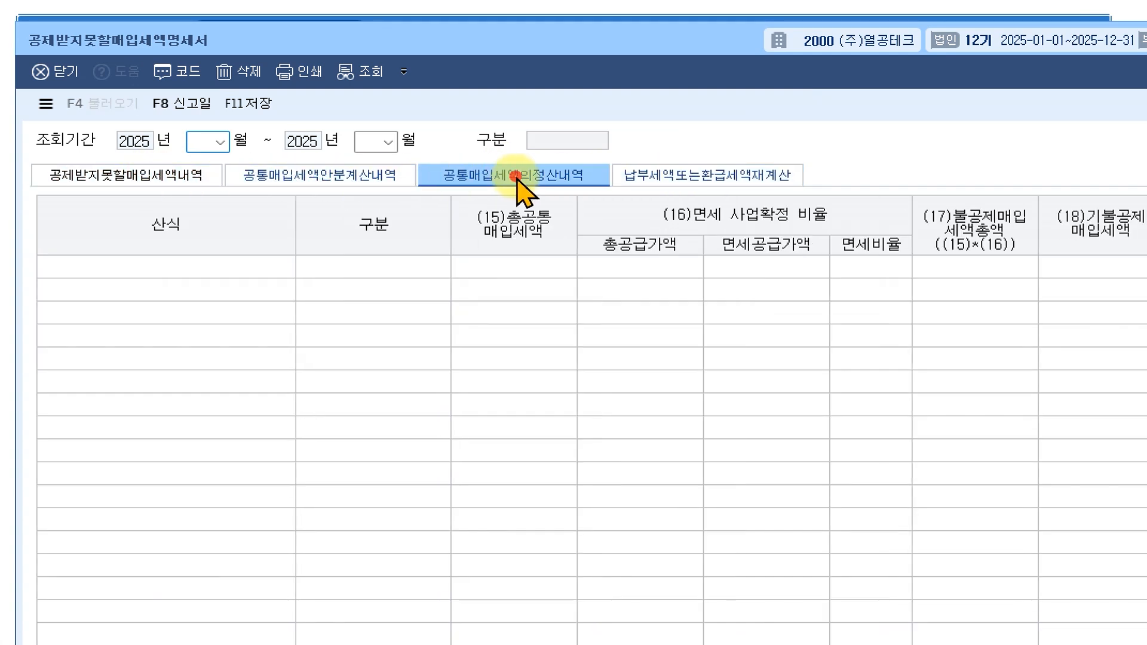
{"action": "left_click", "coordinate": [682, 178]}
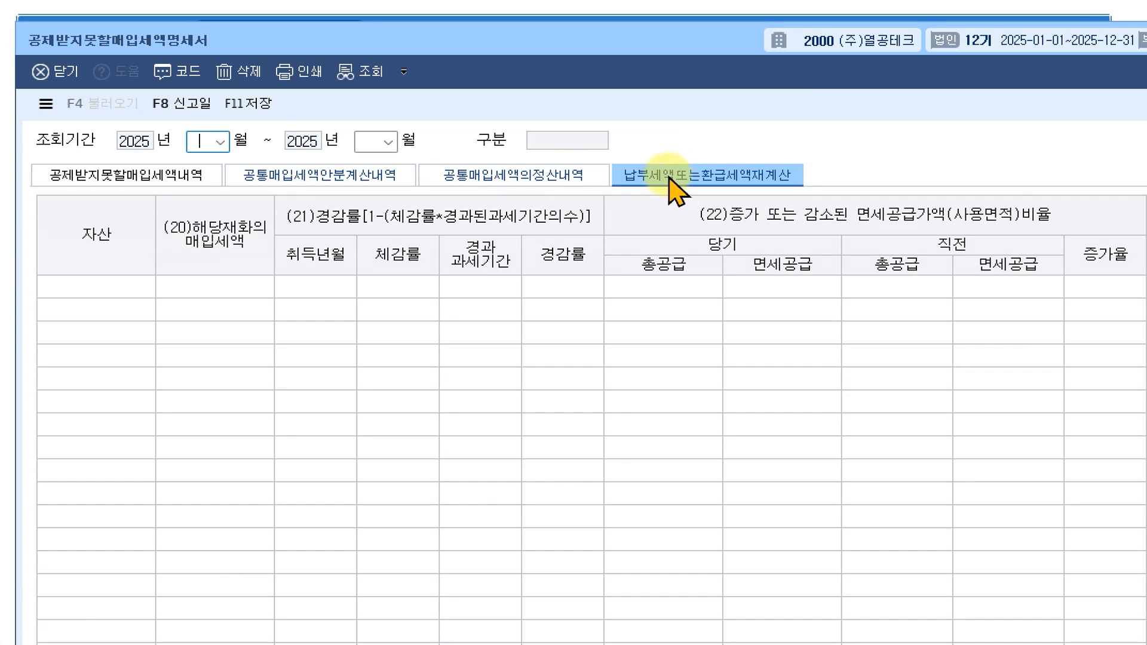
Set the form's query period to January through March 2025.
{"action": "left_click", "coordinate": [220, 142]}
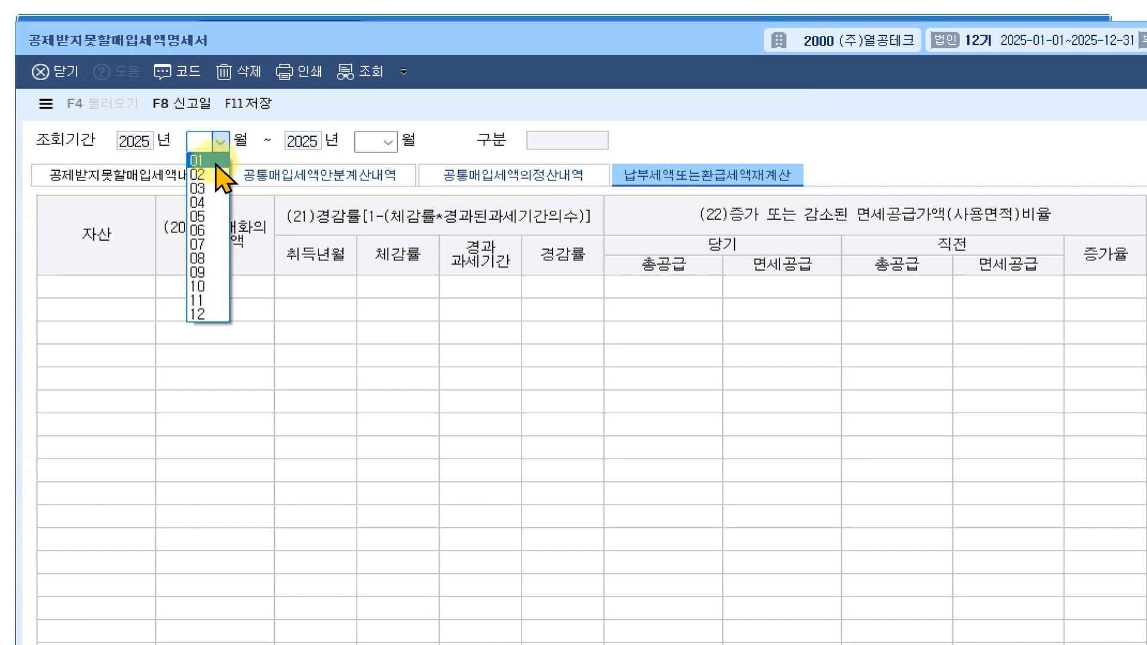
{"action": "left_click", "coordinate": [213, 160]}
{"action": "left_click", "coordinate": [373, 137]}
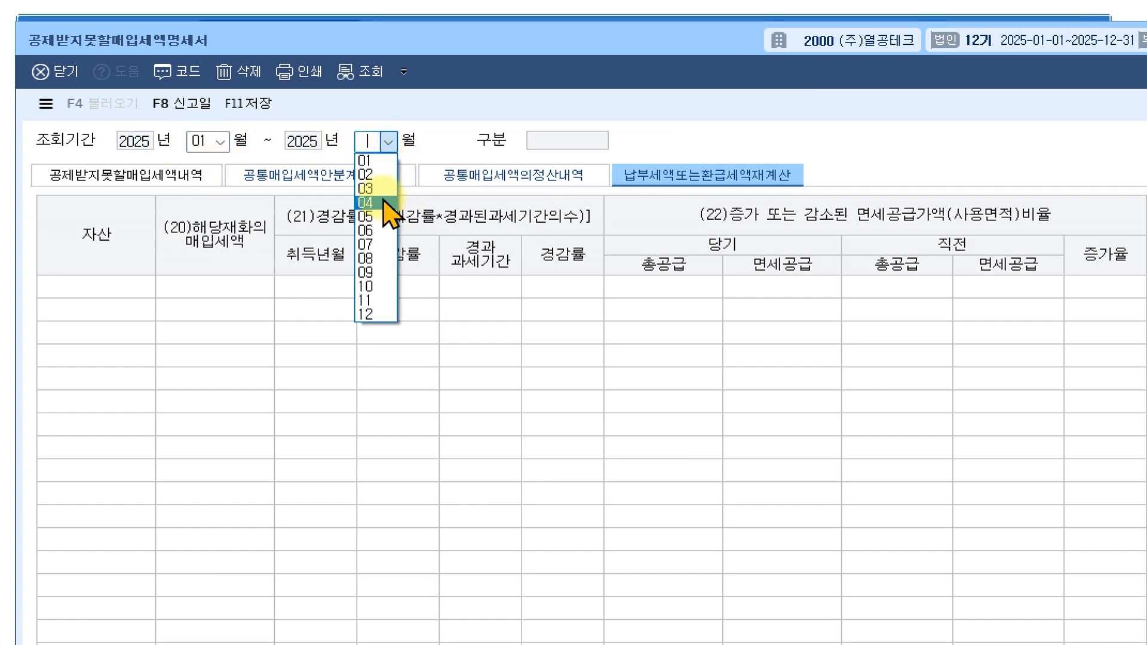
{"action": "left_click", "coordinate": [384, 190]}
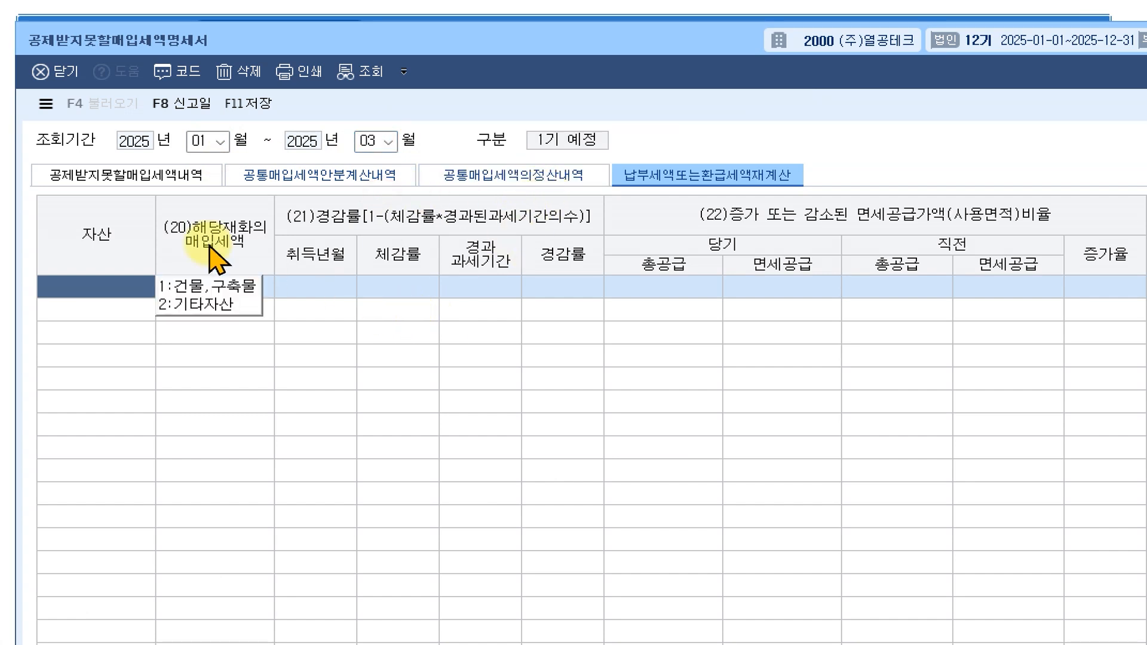
Examine the row layouts and formula choices in all four sections of the form for the selected period.
{"action": "left_click", "coordinate": [159, 172]}
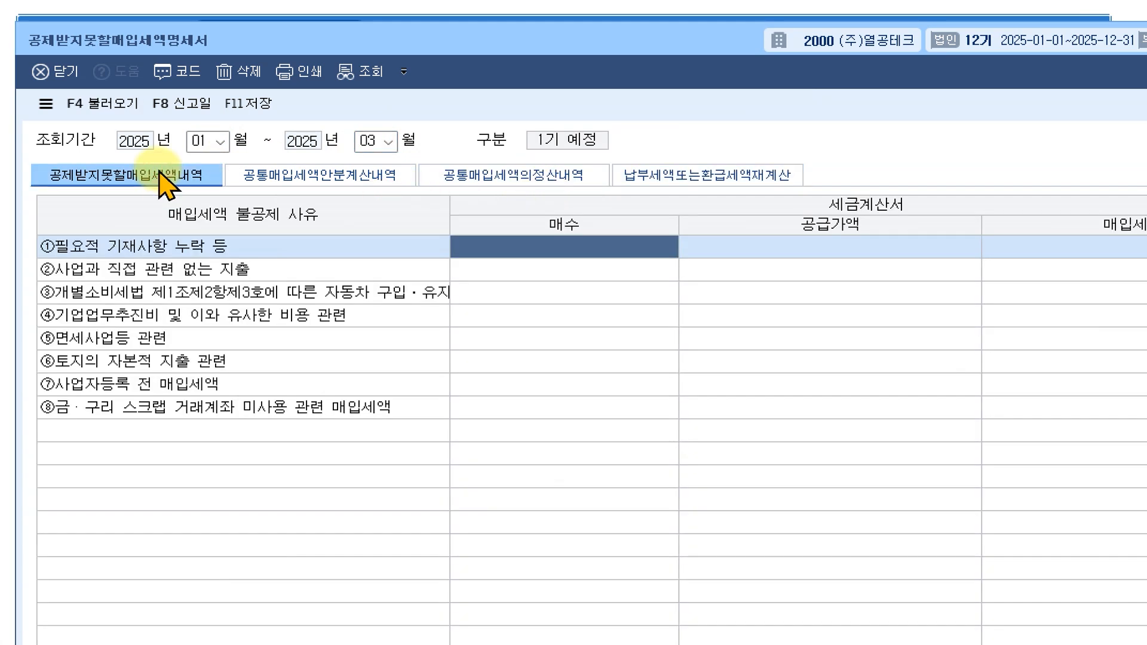
{"action": "left_click", "coordinate": [323, 176]}
{"action": "left_click", "coordinate": [536, 175]}
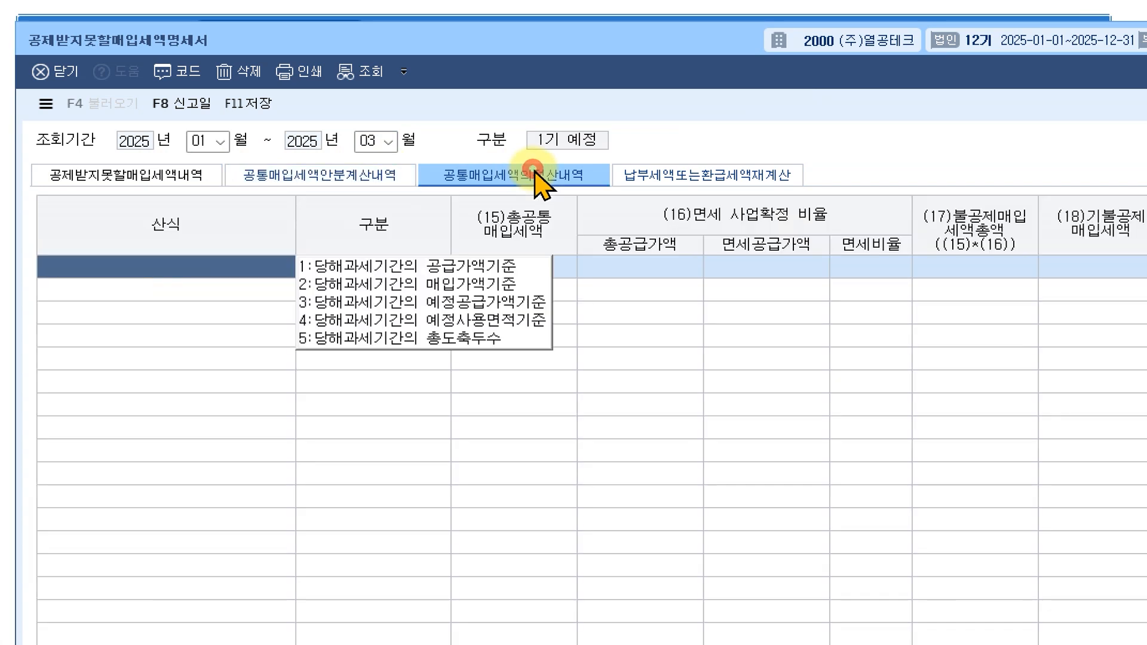
{"action": "left_click", "coordinate": [656, 177]}
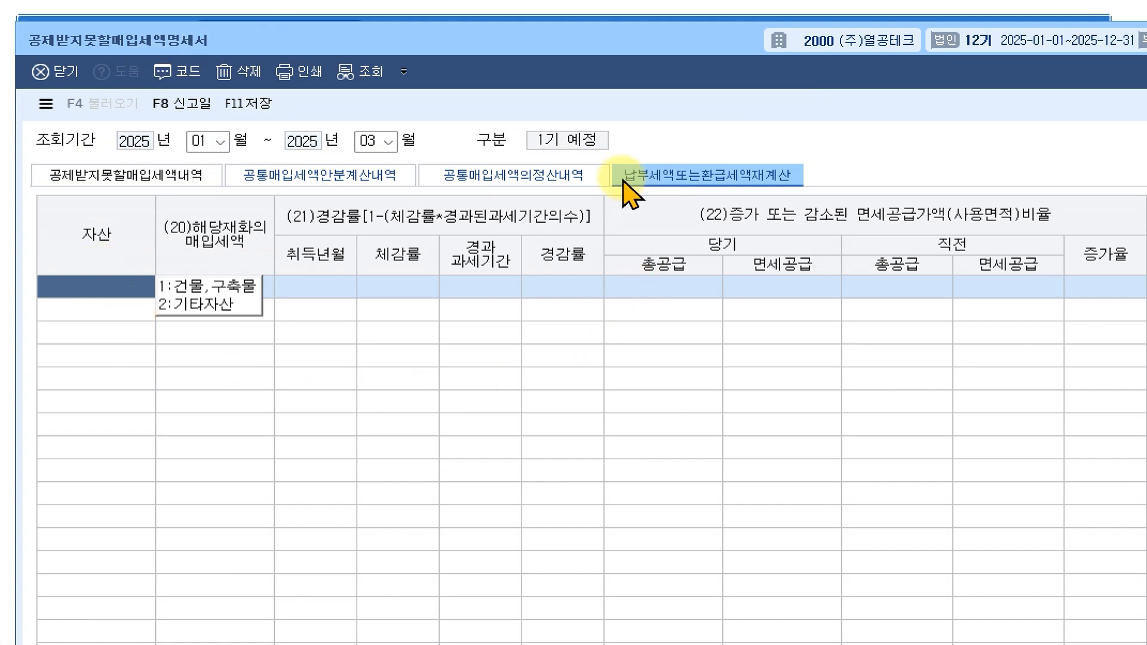
{"action": "left_click", "coordinate": [144, 179]}
{"action": "left_click", "coordinate": [309, 176]}
{"action": "left_click", "coordinate": [508, 174]}
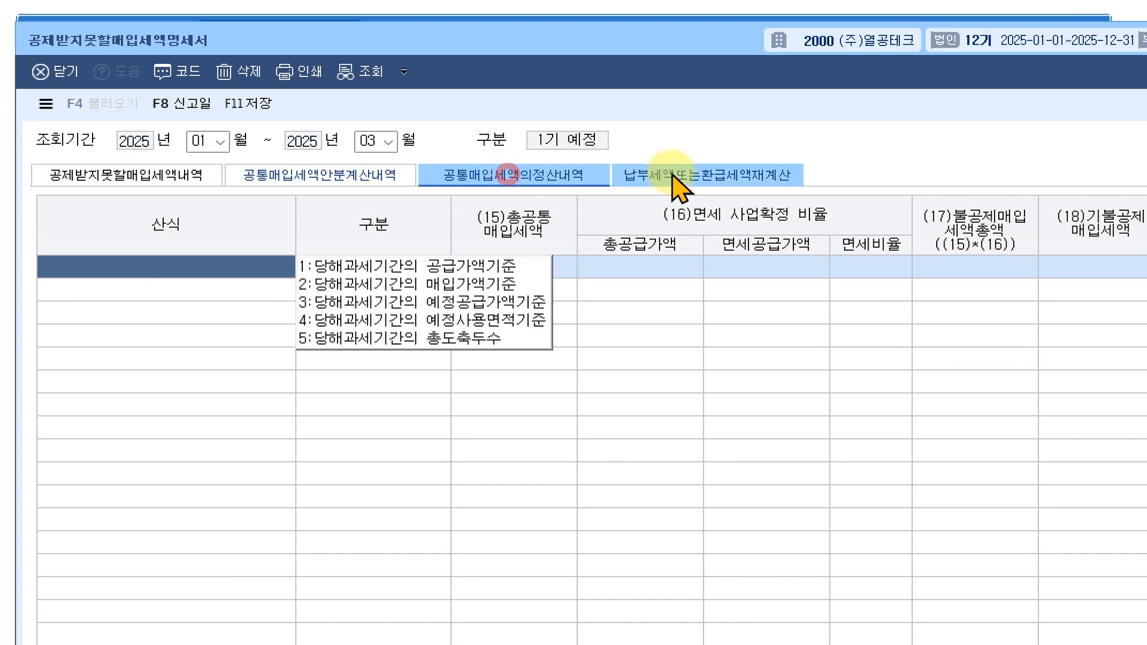
{"action": "left_click", "coordinate": [663, 187]}
Compare the non-deductible reasons in 공제받지못할매입세액내역 with the formula choices in 공통매입세액안분계산내역.
{"action": "left_click", "coordinate": [106, 182]}
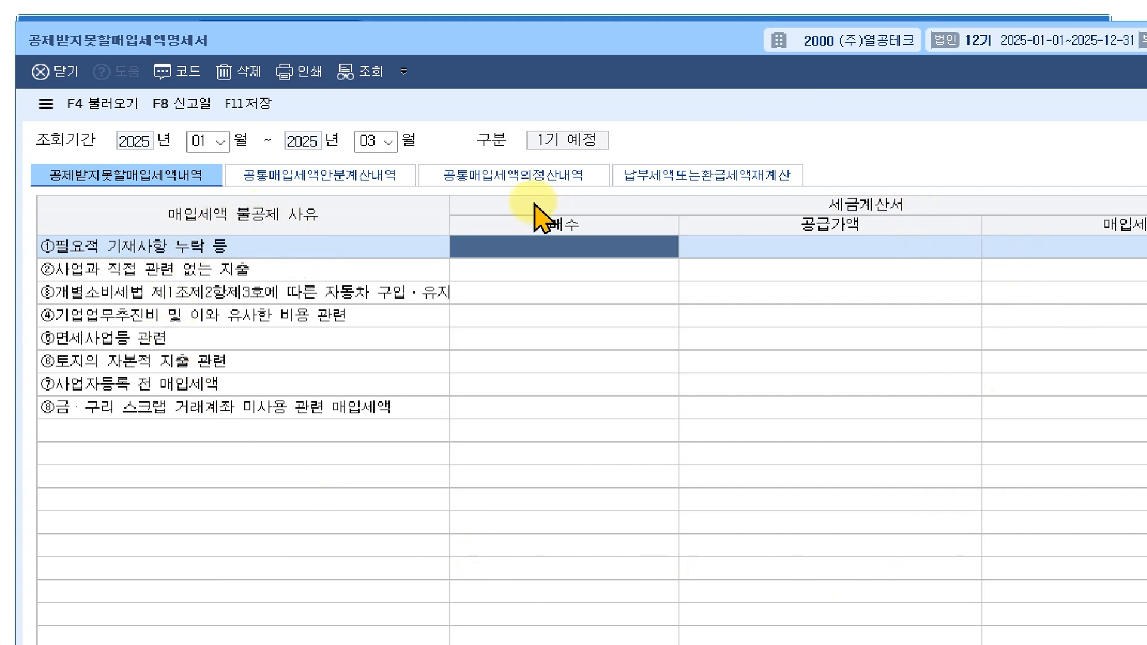
{"action": "left_click", "coordinate": [102, 180]}
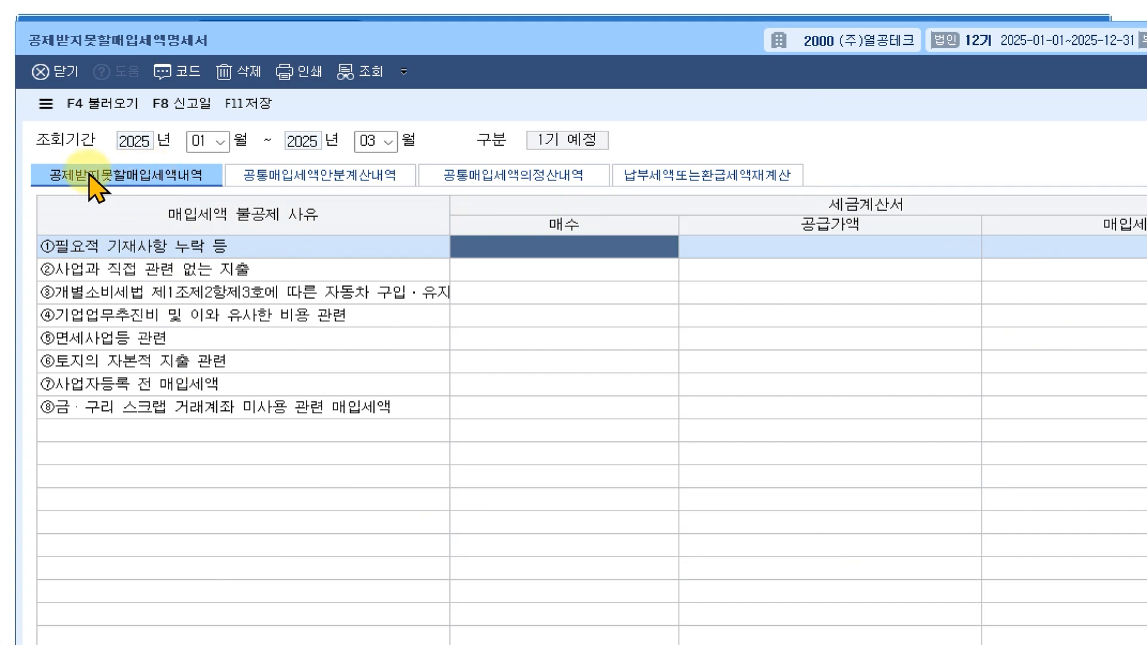
{"action": "left_click", "coordinate": [147, 177]}
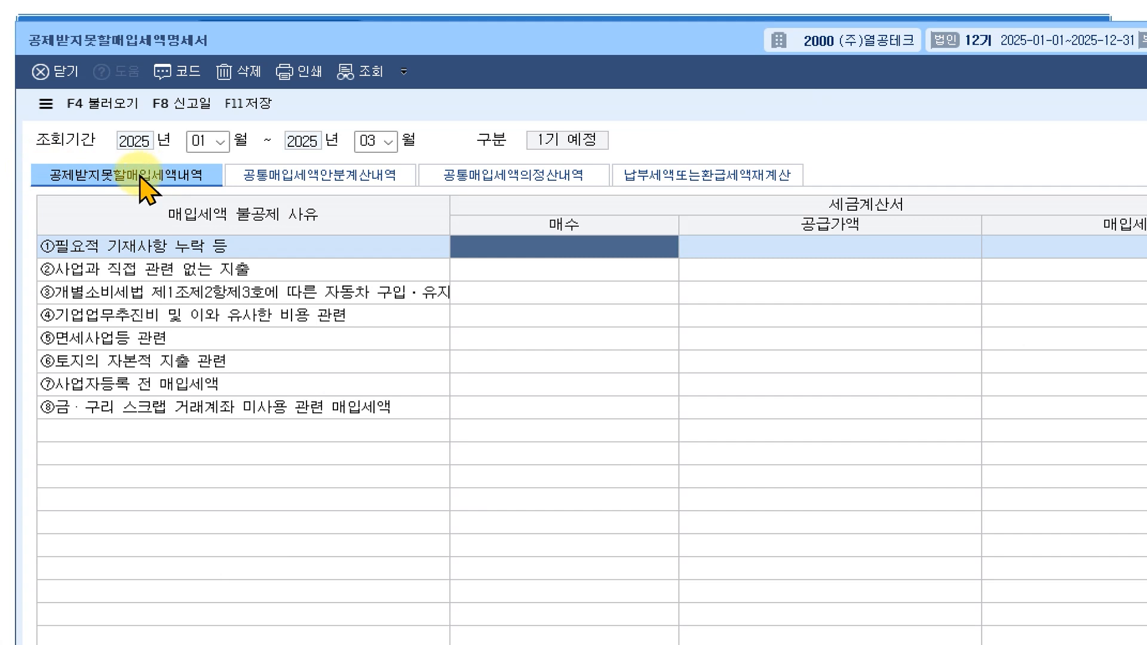
{"action": "left_click", "coordinate": [298, 176]}
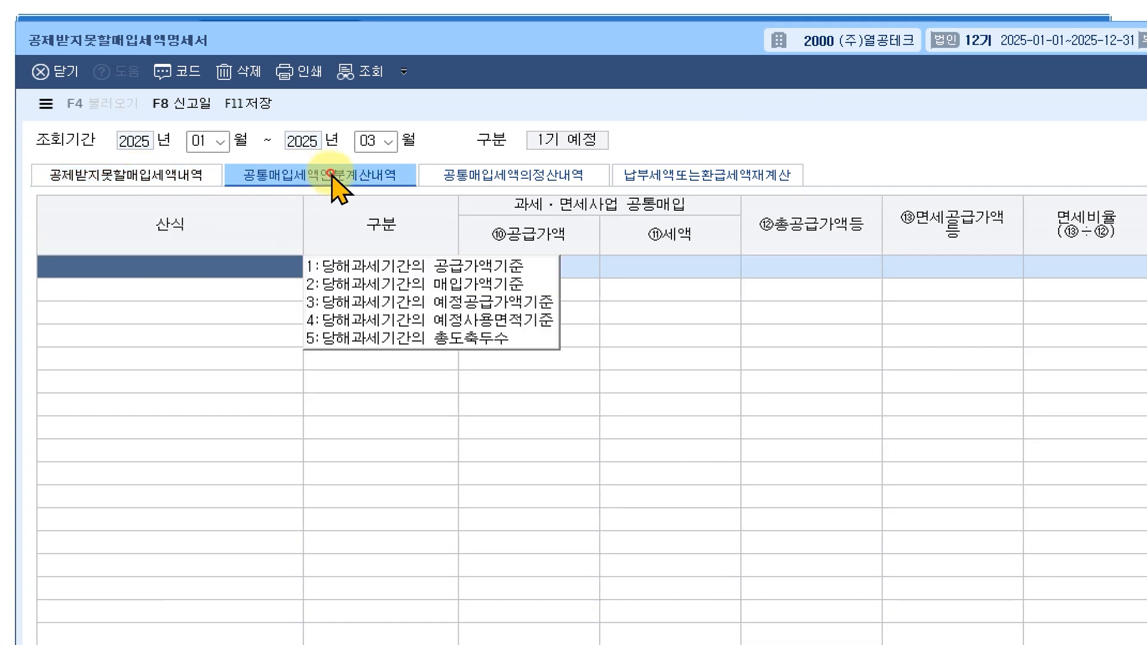
{"action": "left_click", "coordinate": [153, 178]}
{"action": "left_click", "coordinate": [284, 174]}
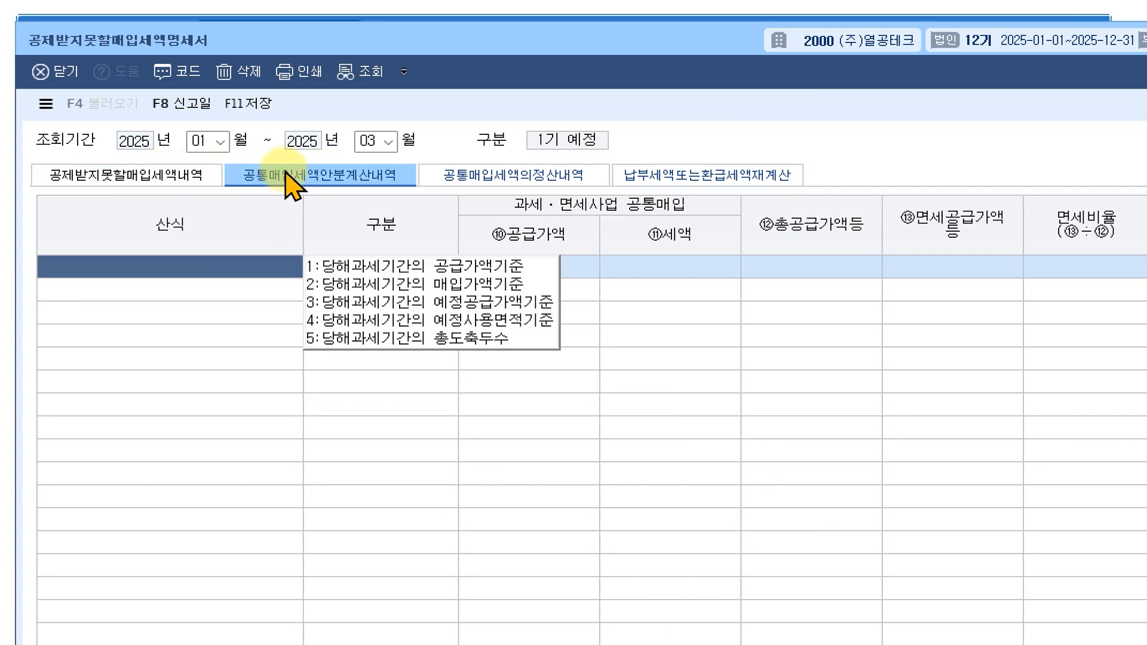
{"action": "left_click", "coordinate": [144, 177]}
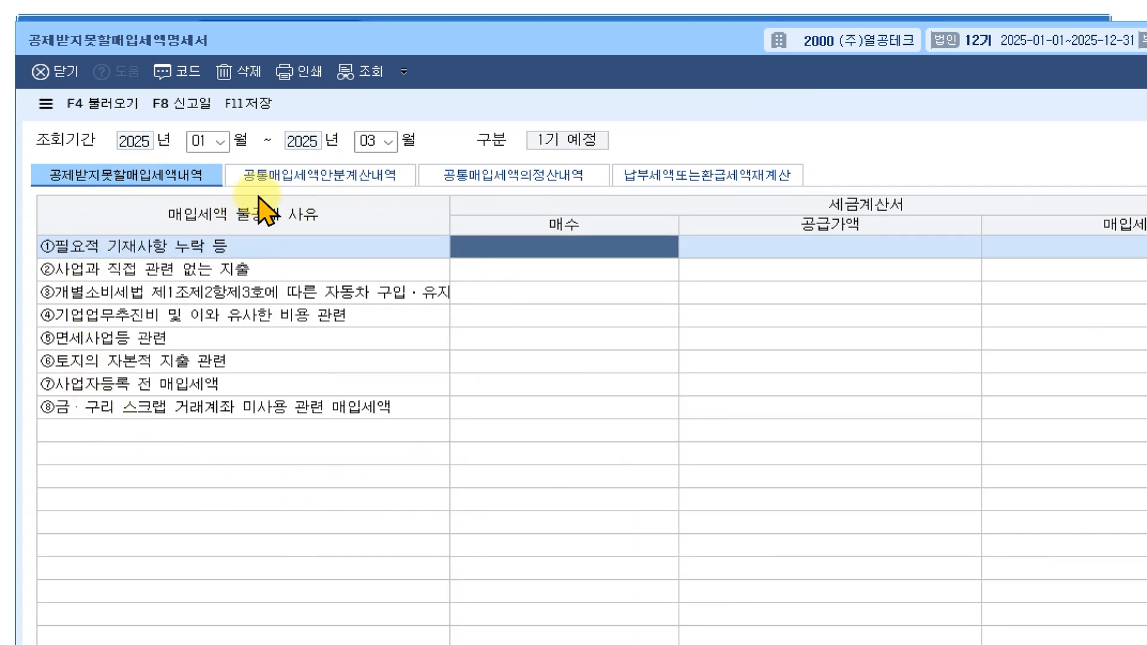
{"action": "left_click", "coordinate": [297, 180]}
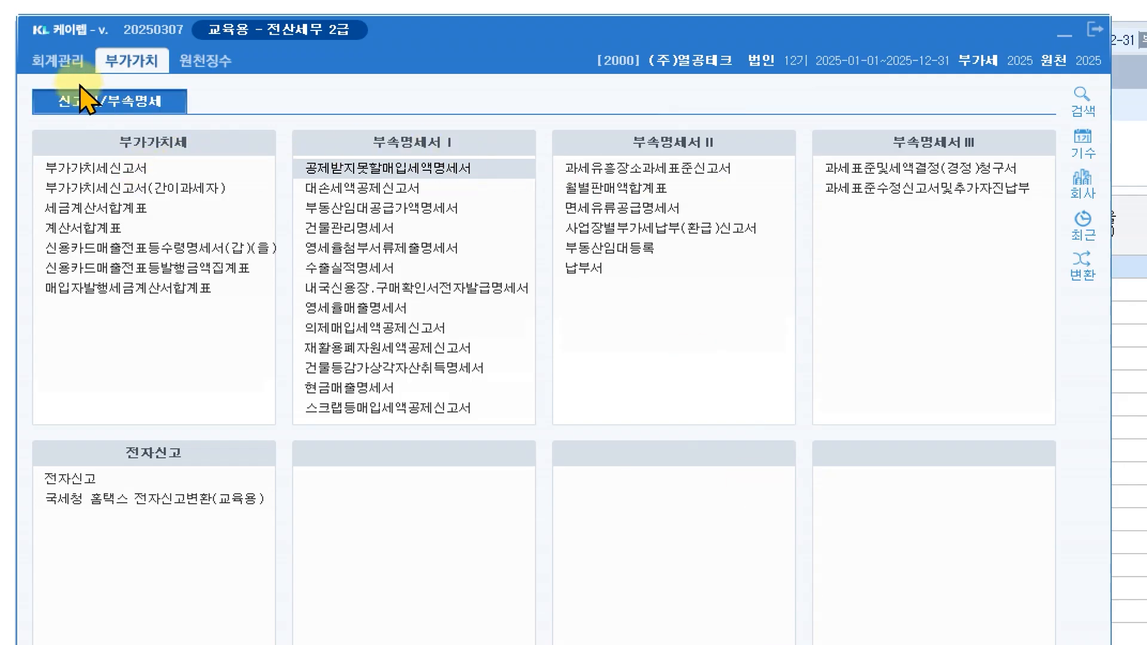
Open 매입매출전표입력 in the accounting module and load the vouchers for 3 March 2025.
{"action": "left_click", "coordinate": [58, 60]}
{"action": "left_click", "coordinate": [95, 188]}
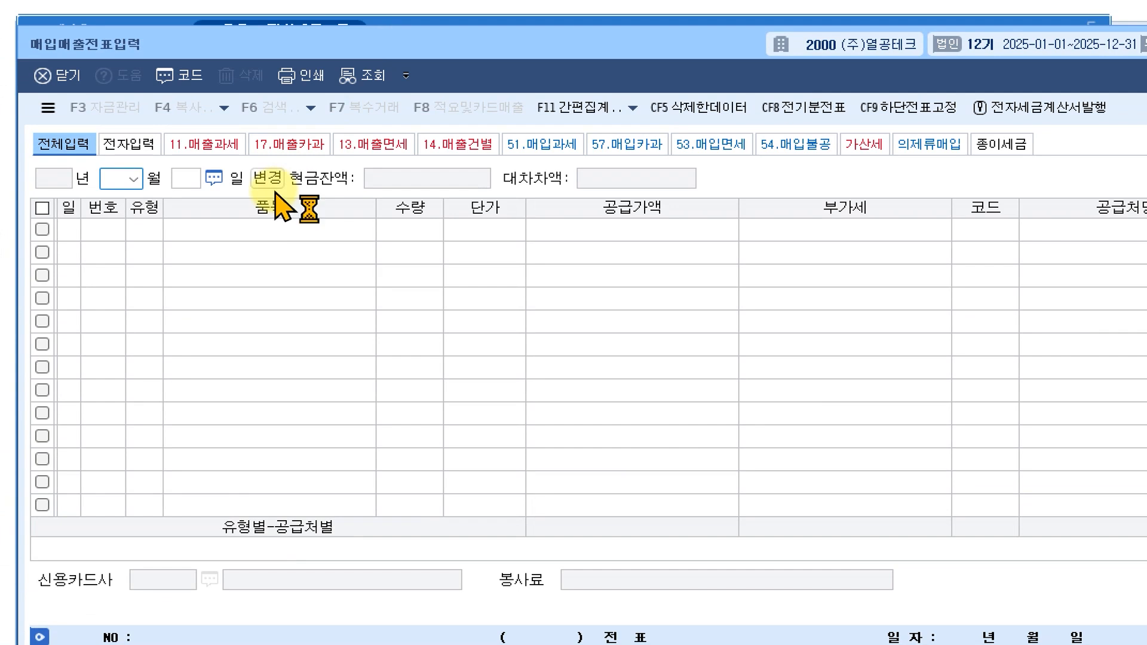
{"action": "type", "text": "03"}
{"action": "key", "text": "Return"}
{"action": "type", "text": "3"}
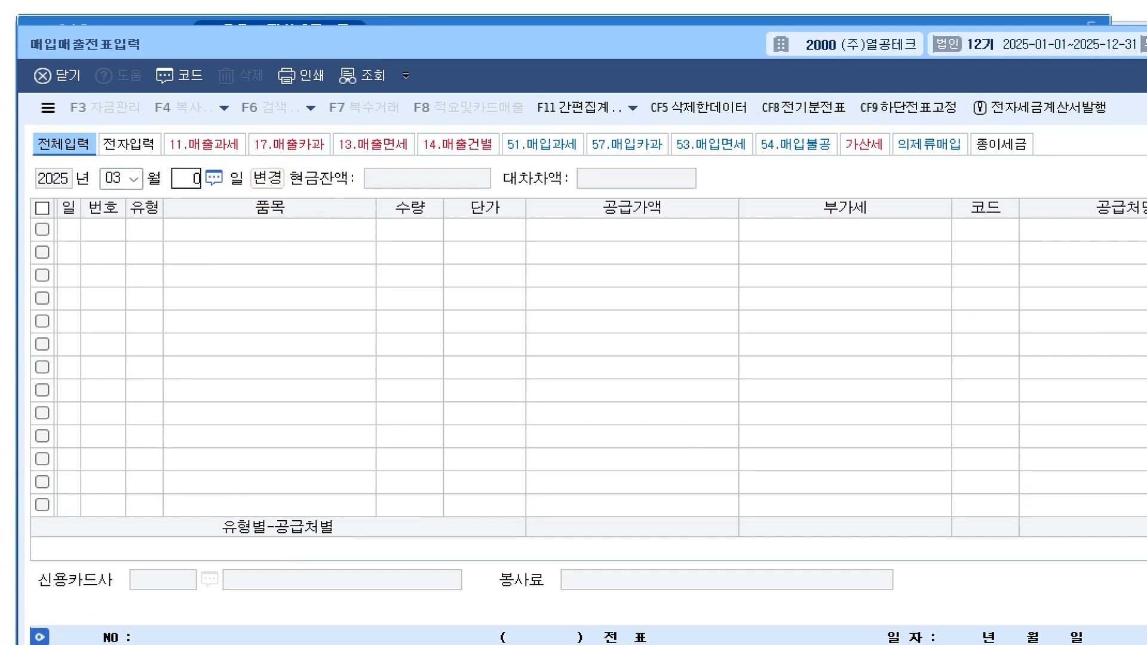
{"action": "key", "text": "Return"}
Enter a type 54 불공 purchase from (주)샛별의류 with supply value 123,456, VAT 12,345 and non-deductible reason 2.
{"action": "left_click", "coordinate": [158, 248]}
{"action": "type", "text": "54"}
{"action": "key", "text": "Return"}
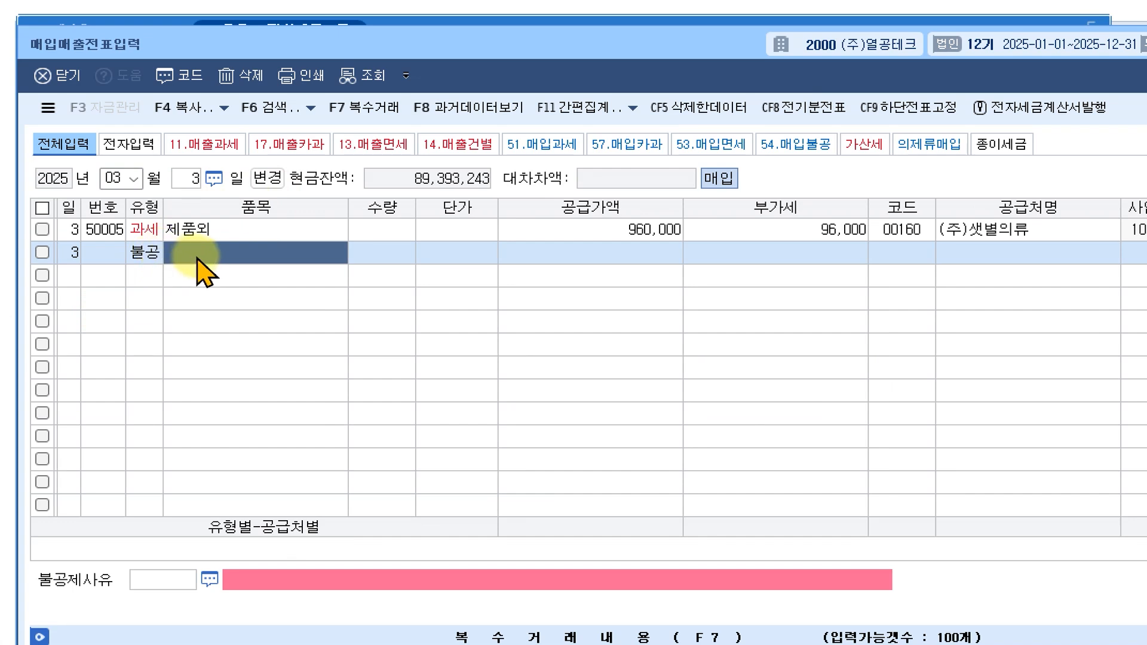
{"action": "key", "text": "Return"}
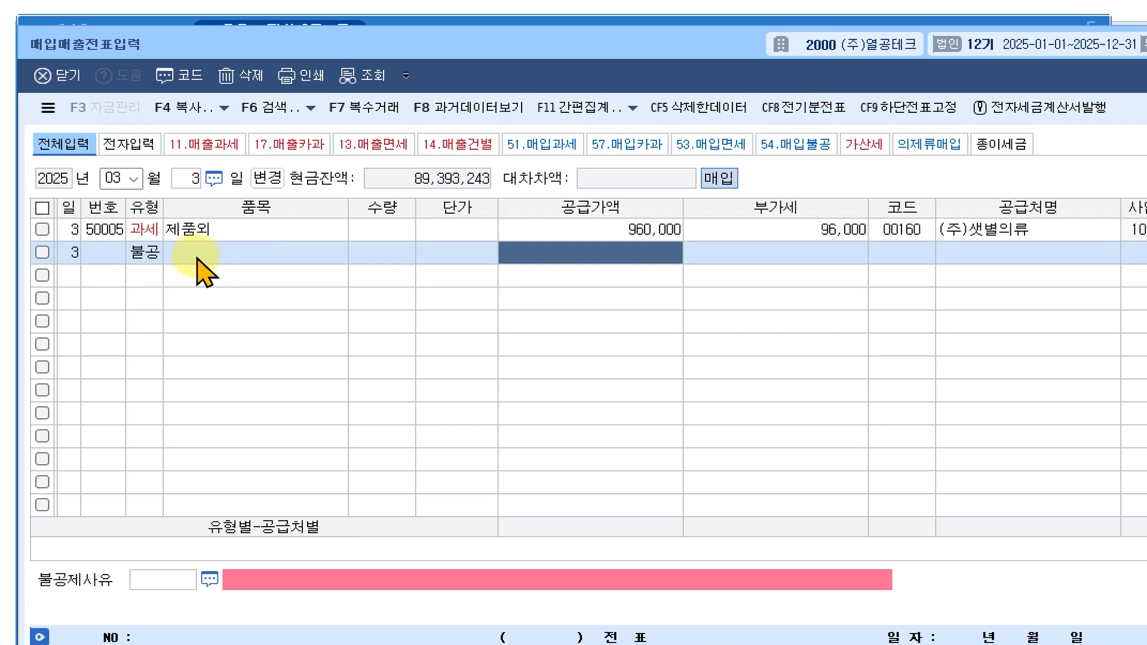
{"action": "type", "text": "10"}
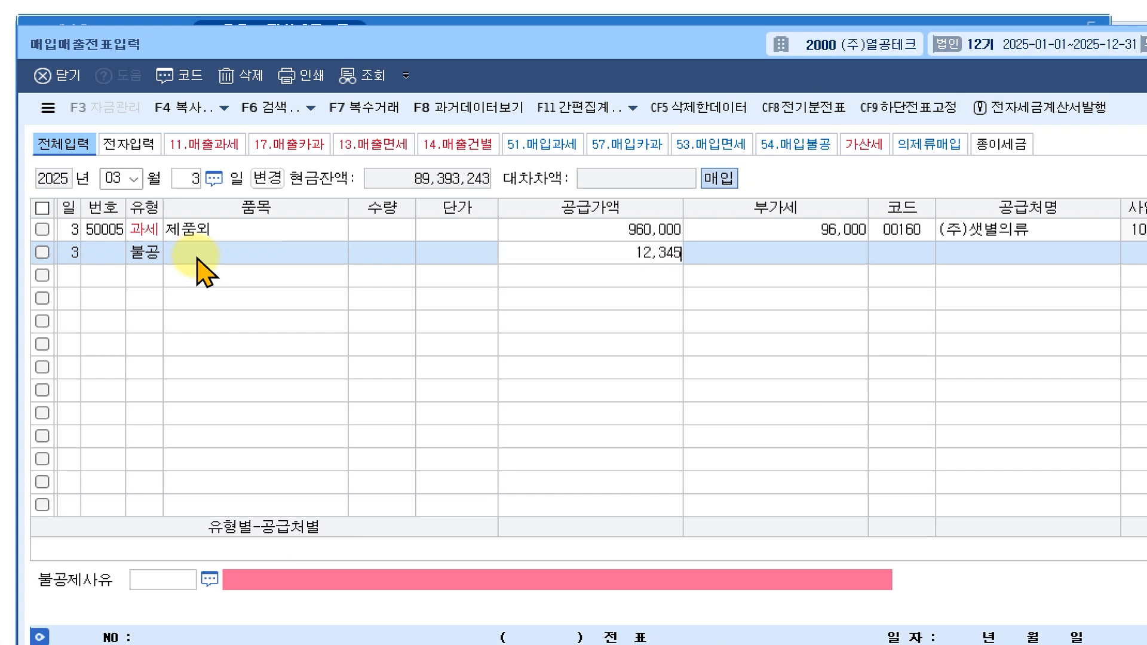
{"action": "key", "text": "Return"}
{"action": "key", "text": "Return"}
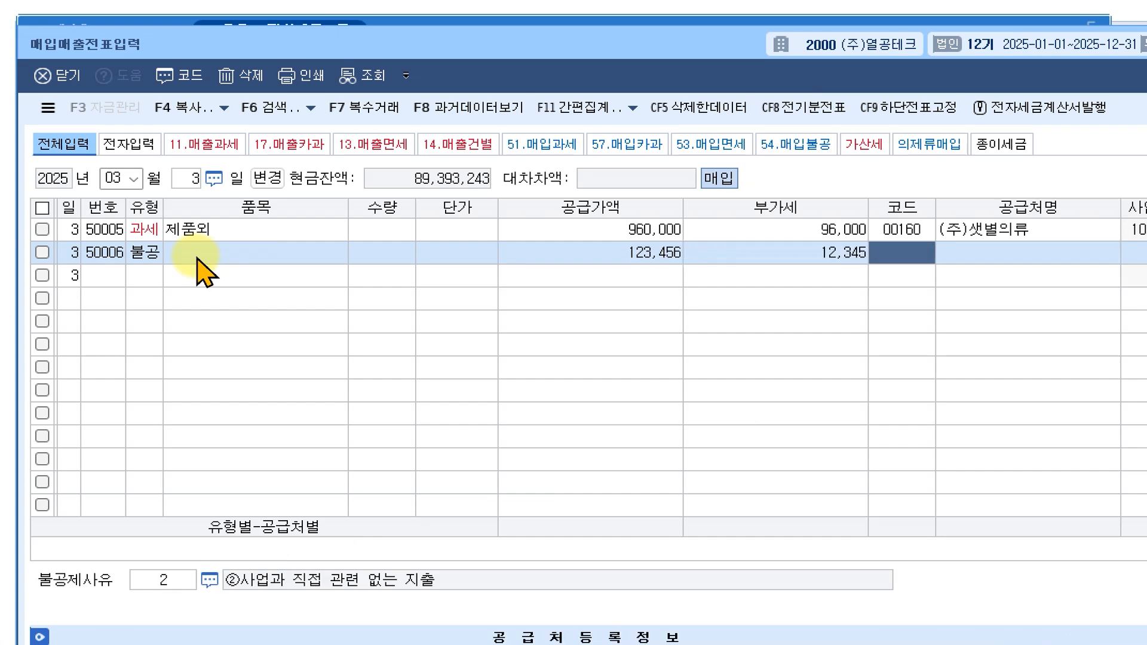
{"action": "key", "text": "Return"}
{"action": "key", "text": "Return"}
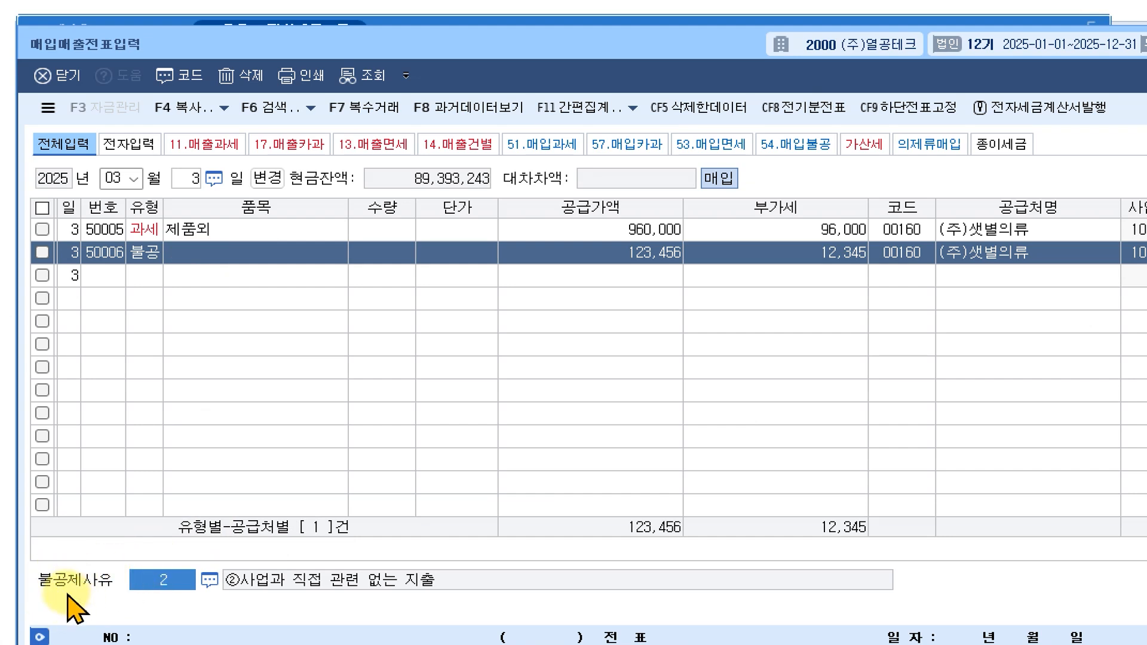
Change the 불공 voucher's non-deductible reason to 9, 공통매입세액안분계산분.
{"action": "left_click", "coordinate": [83, 579]}
{"action": "left_click", "coordinate": [210, 579]}
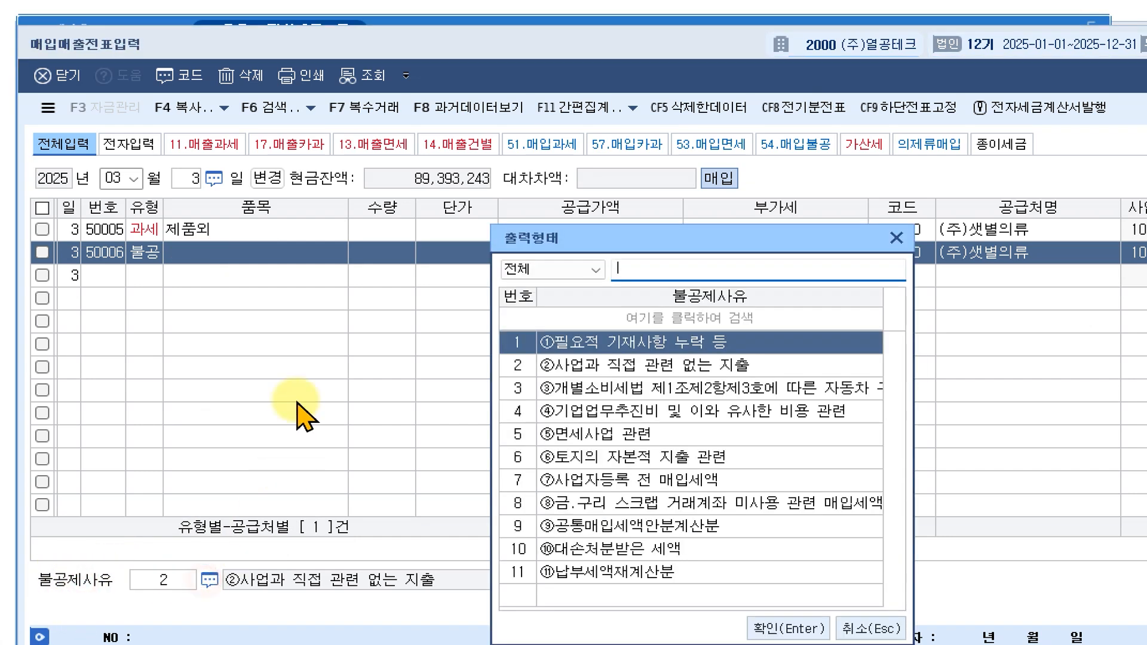
{"action": "left_click", "coordinate": [621, 527]}
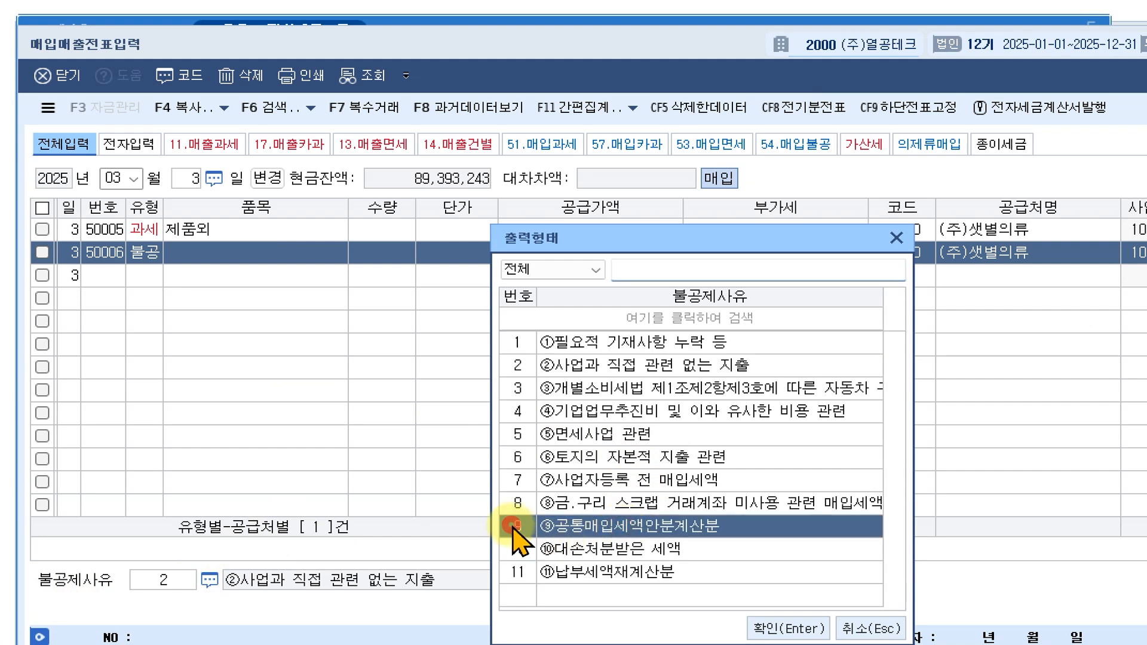
{"action": "left_click", "coordinate": [787, 627]}
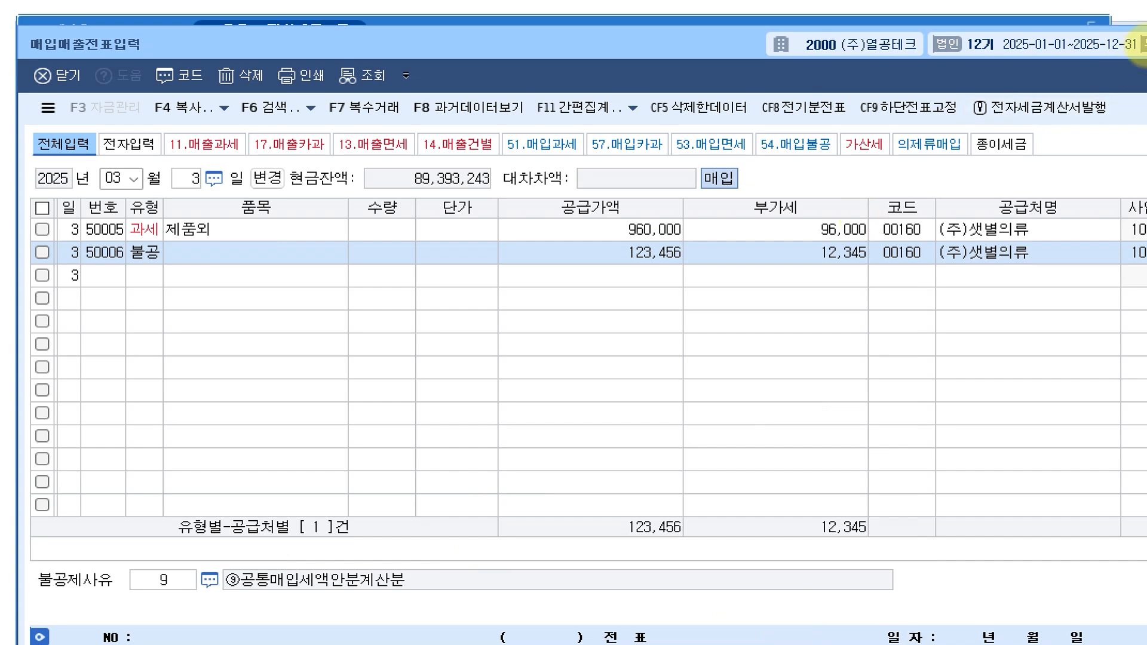
Minimise the voucher entry window and return to the 공제받지못할매입세액명세서 form in the VAT module.
{"action": "left_click_drag", "start_coordinate": [750, 43], "coordinate": [500, 230]}
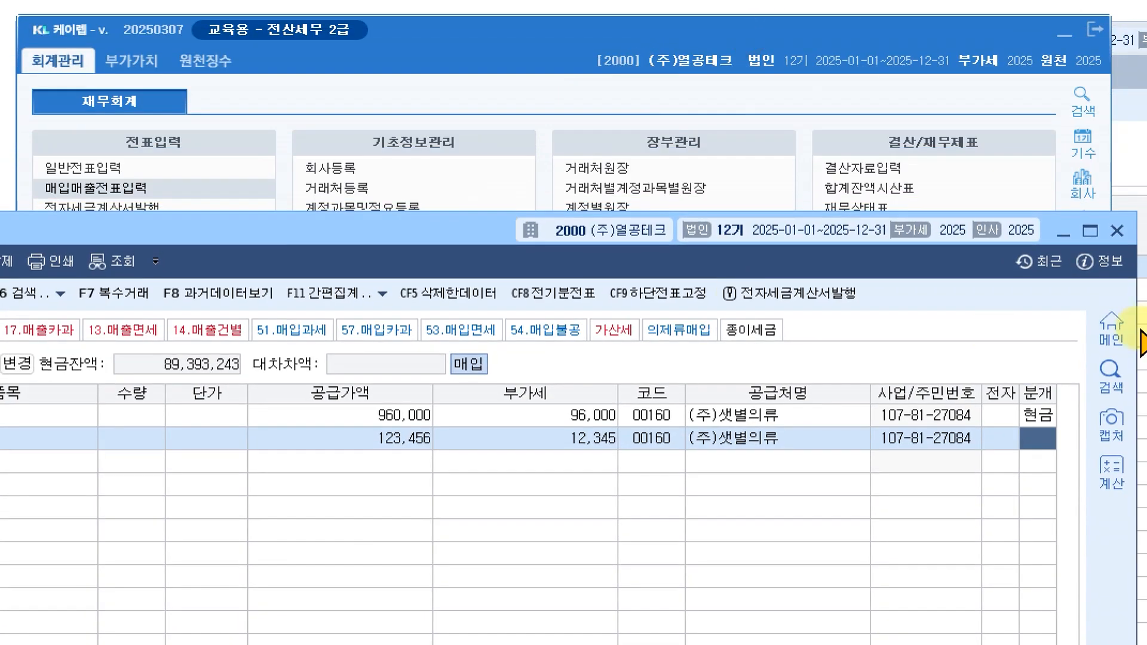
{"action": "left_click", "coordinate": [1057, 233]}
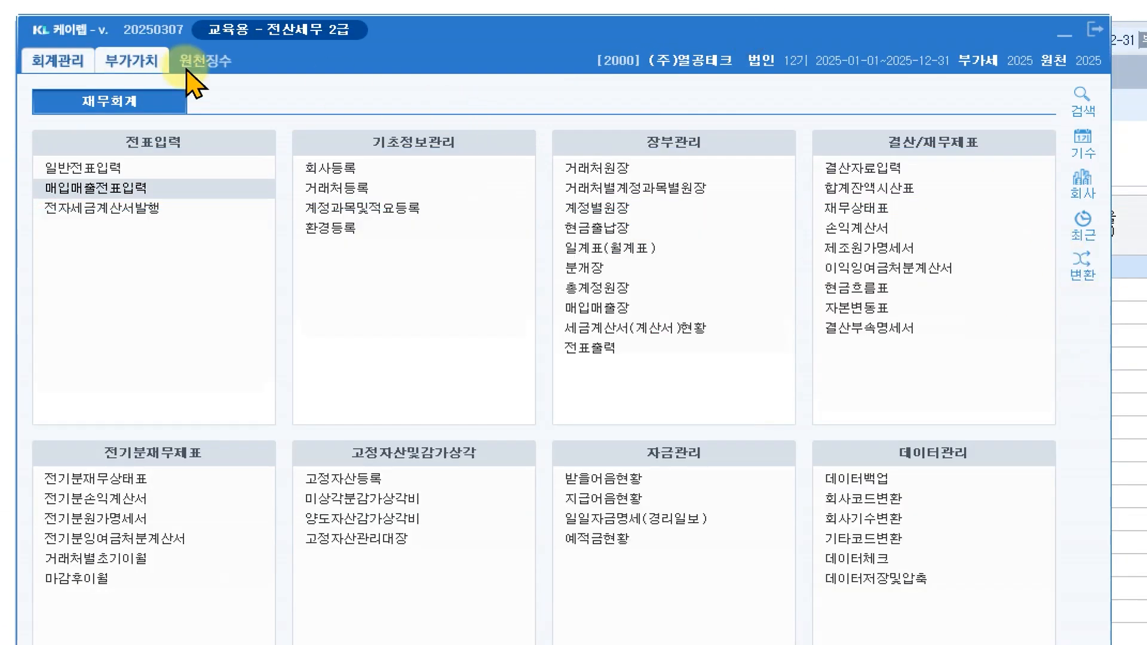
{"action": "left_click", "coordinate": [129, 62]}
{"action": "left_click", "coordinate": [388, 170]}
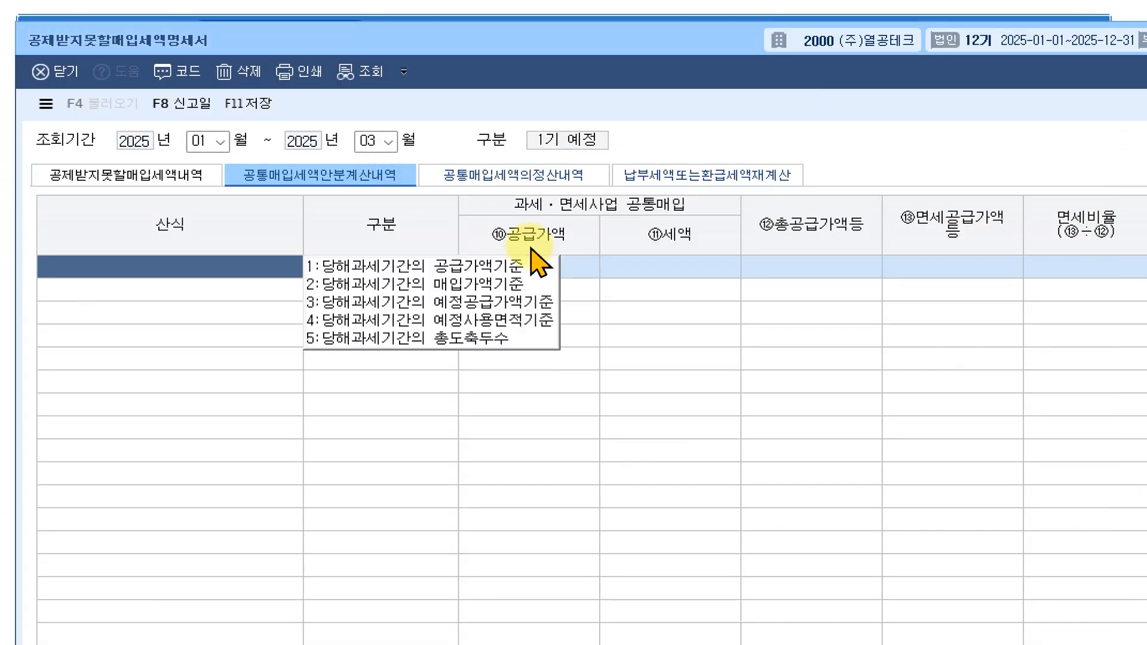
Query the form again for the January to March 2025 period.
{"action": "left_click", "coordinate": [200, 139]}
{"action": "key", "text": "Return"}
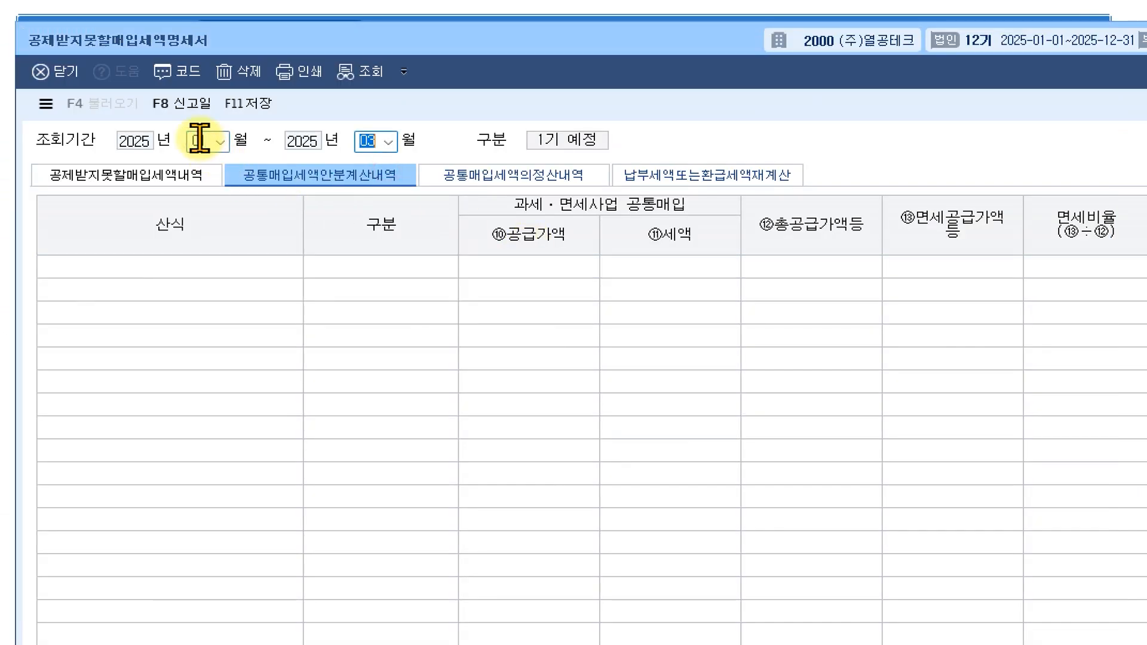
{"action": "key", "text": "Return"}
In 공통매입세액안분계산내역, choose formula 1, 당해과세기간의 공급가액기준, and load the voucher amounts into the row.
{"action": "left_click", "coordinate": [197, 175]}
{"action": "left_click", "coordinate": [364, 175]}
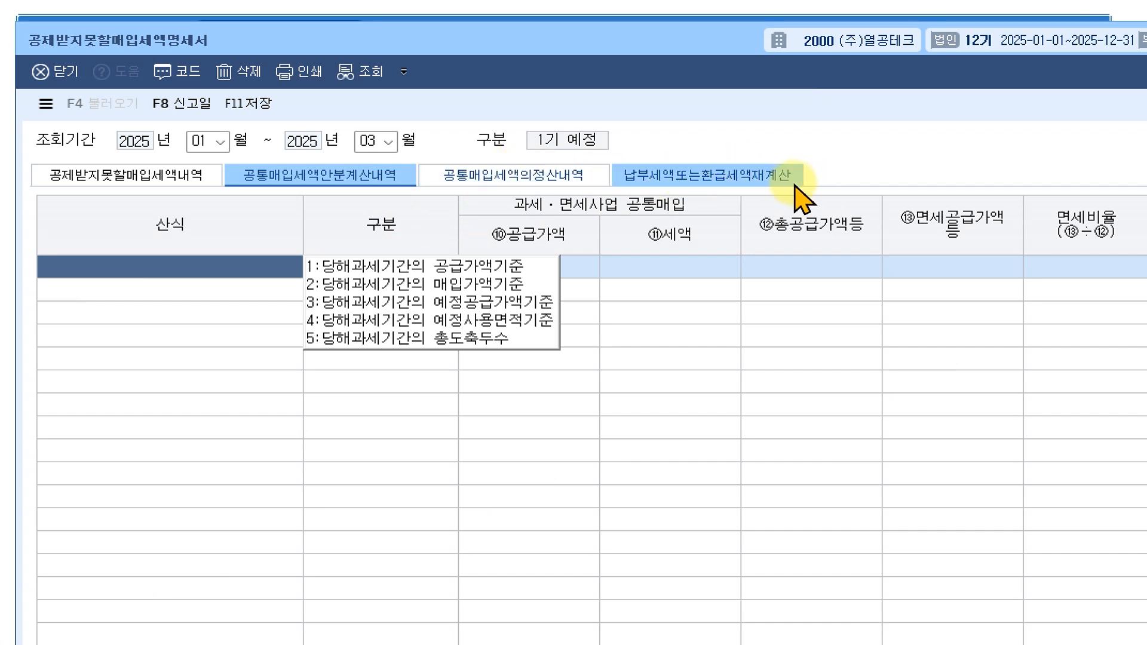
{"action": "left_click", "coordinate": [418, 266]}
{"action": "left_click", "coordinate": [669, 485]}
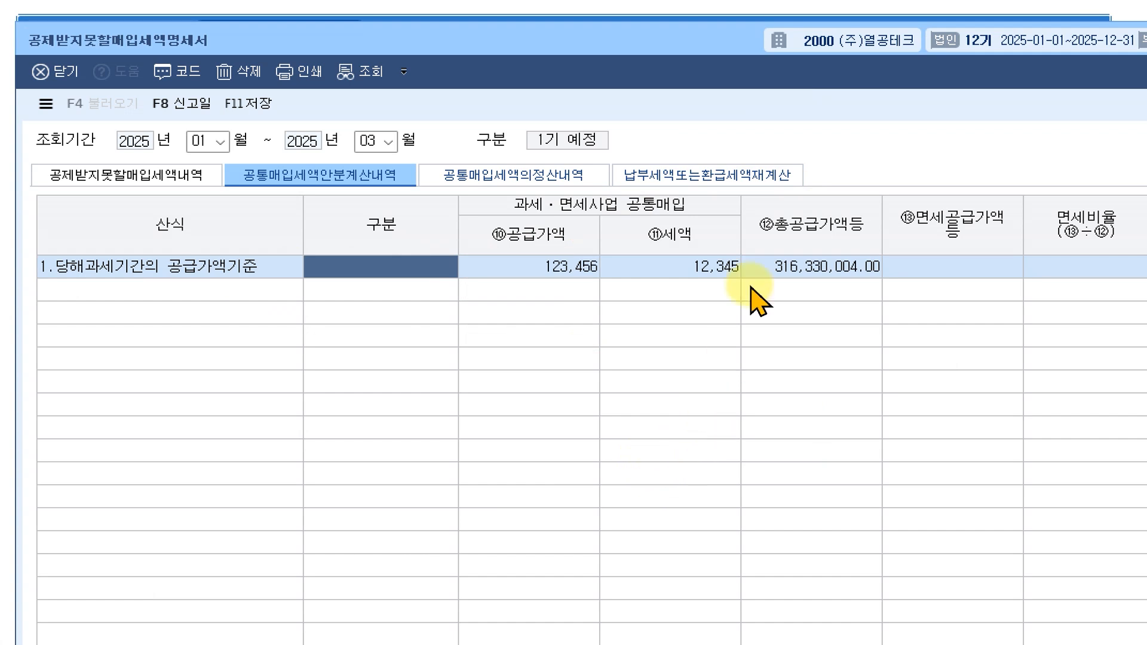
Examine the loaded row's 공급가액, 세액, 총공급가액등, 면세공급가액등 and 면세비율 cells in 공통매입세액안분계산내역.
{"action": "left_click", "coordinate": [554, 266]}
{"action": "left_click", "coordinate": [681, 266]}
{"action": "left_click", "coordinate": [539, 264]}
{"action": "left_click", "coordinate": [688, 264]}
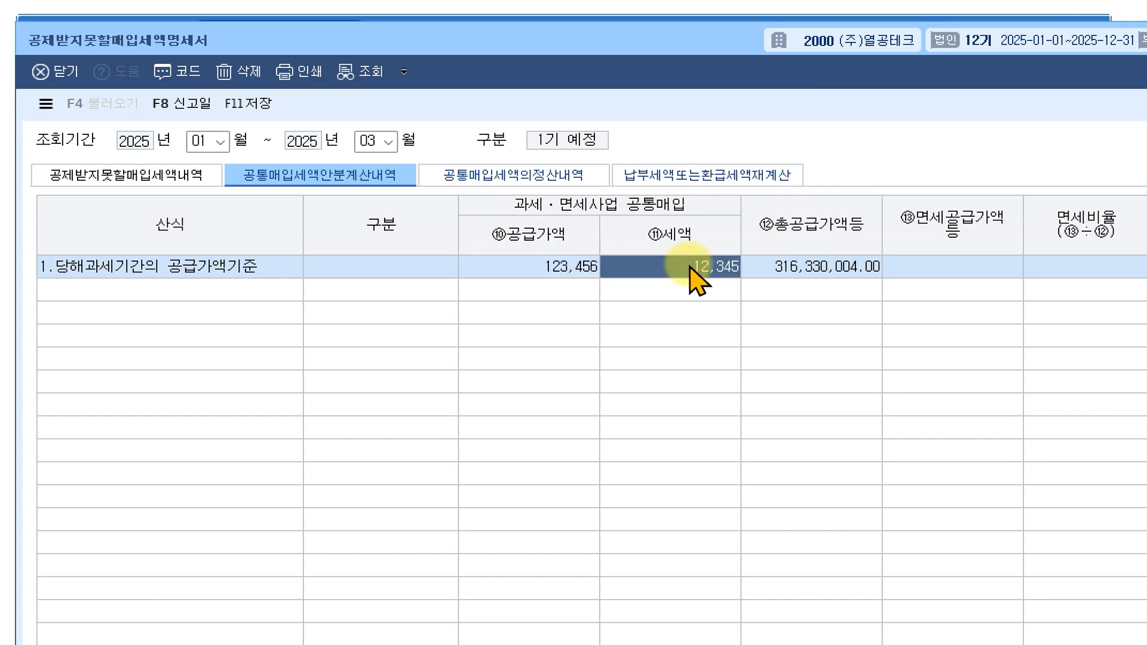
{"action": "left_click", "coordinate": [792, 268]}
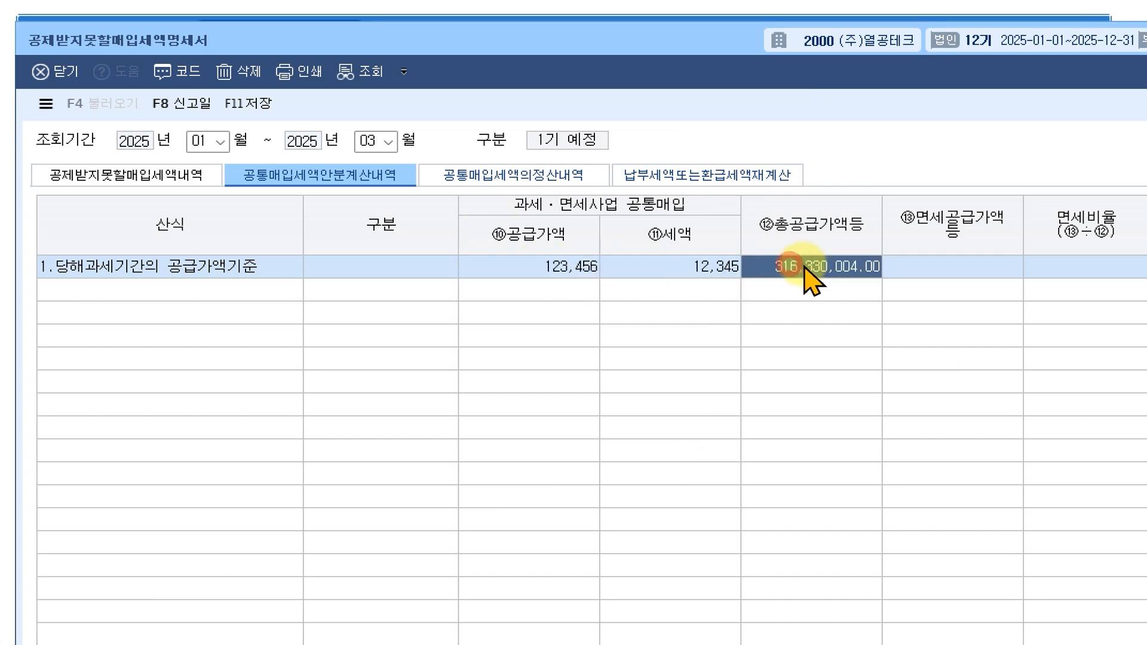
{"action": "left_click", "coordinate": [970, 268]}
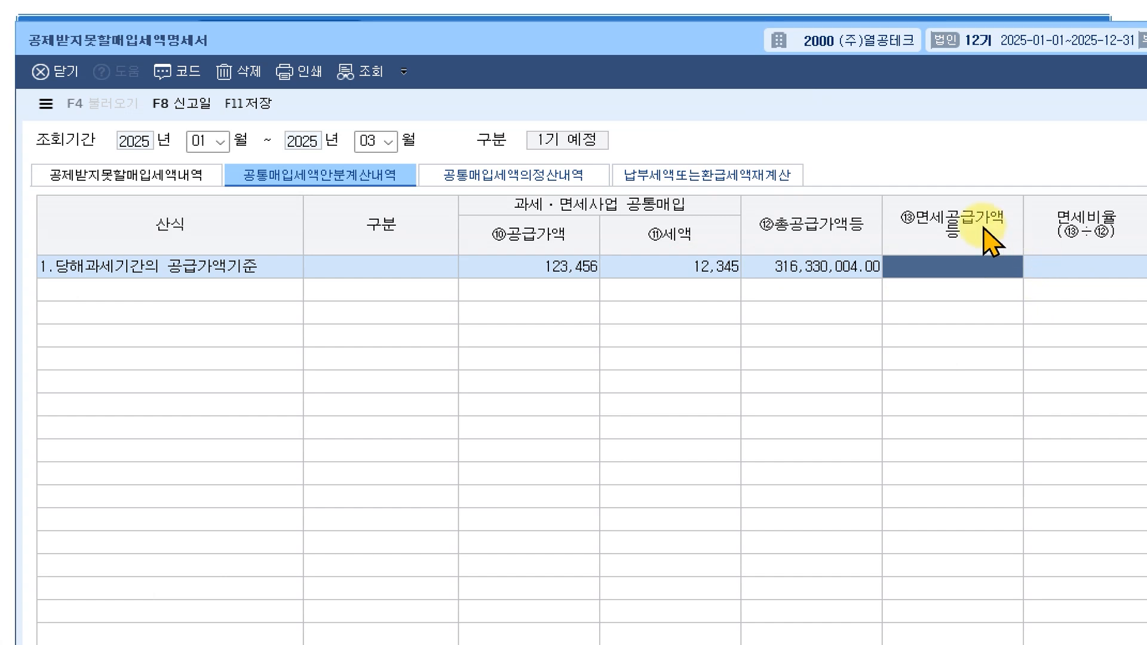
{"action": "left_click", "coordinate": [1057, 272]}
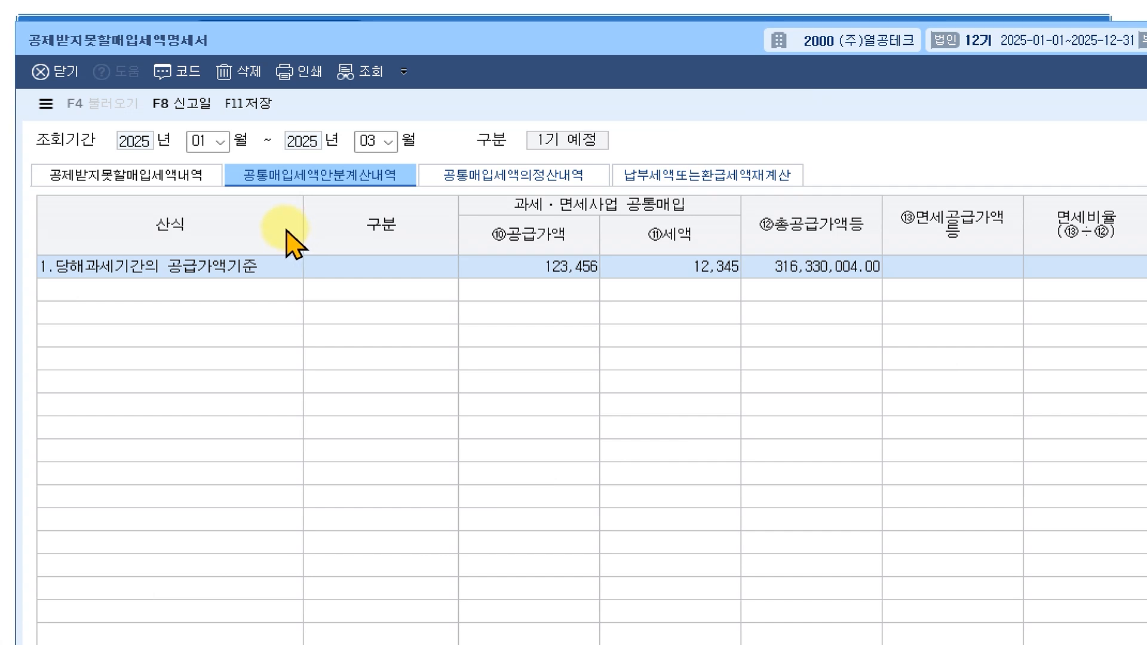
Check the non-deductible reasons in 공제받지못할매입세액내역, then review the common-purchase 공급가액 and 세액 in 공통매입세액안분계산내역.
{"action": "left_click", "coordinate": [130, 175]}
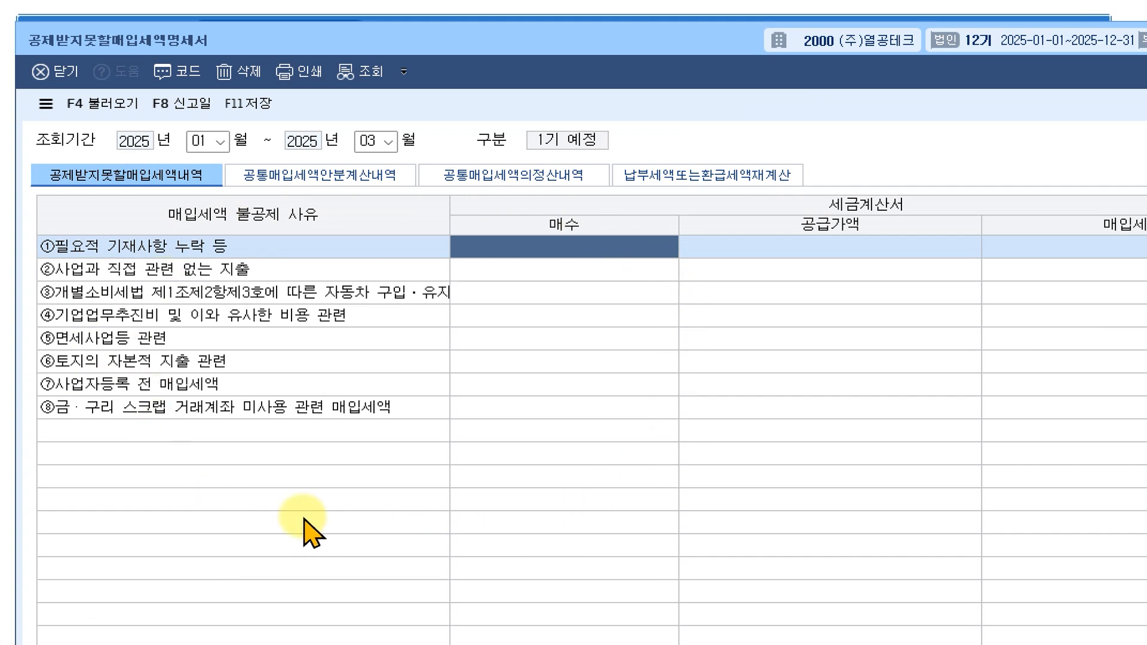
{"action": "left_click", "coordinate": [331, 175]}
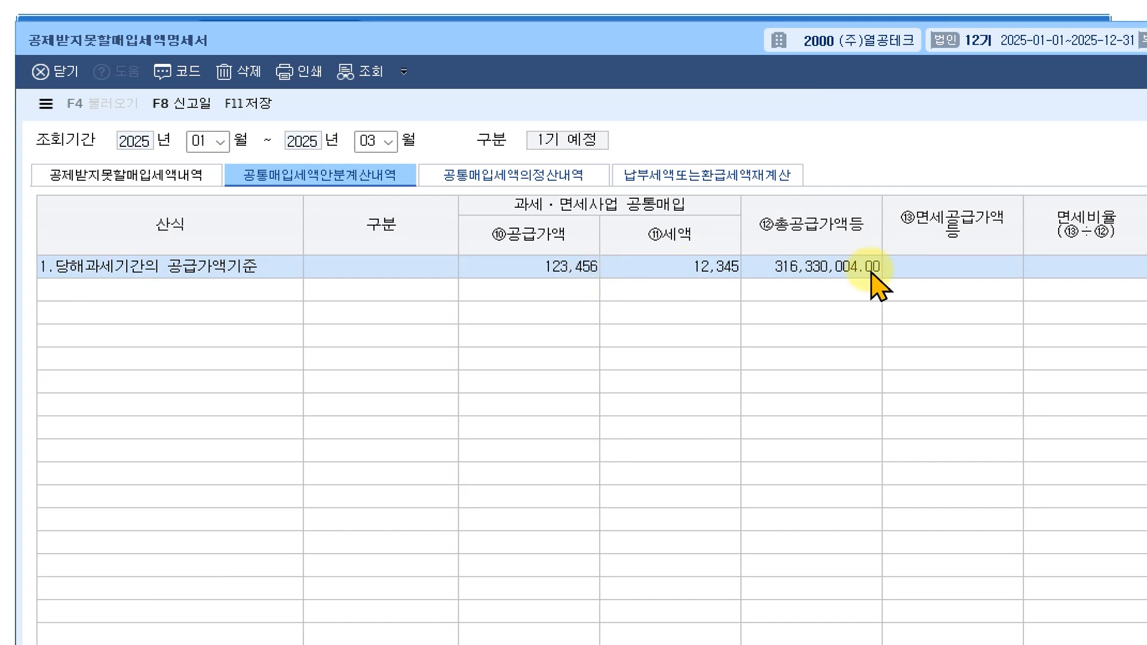
{"action": "left_click", "coordinate": [582, 266]}
{"action": "left_click", "coordinate": [699, 266]}
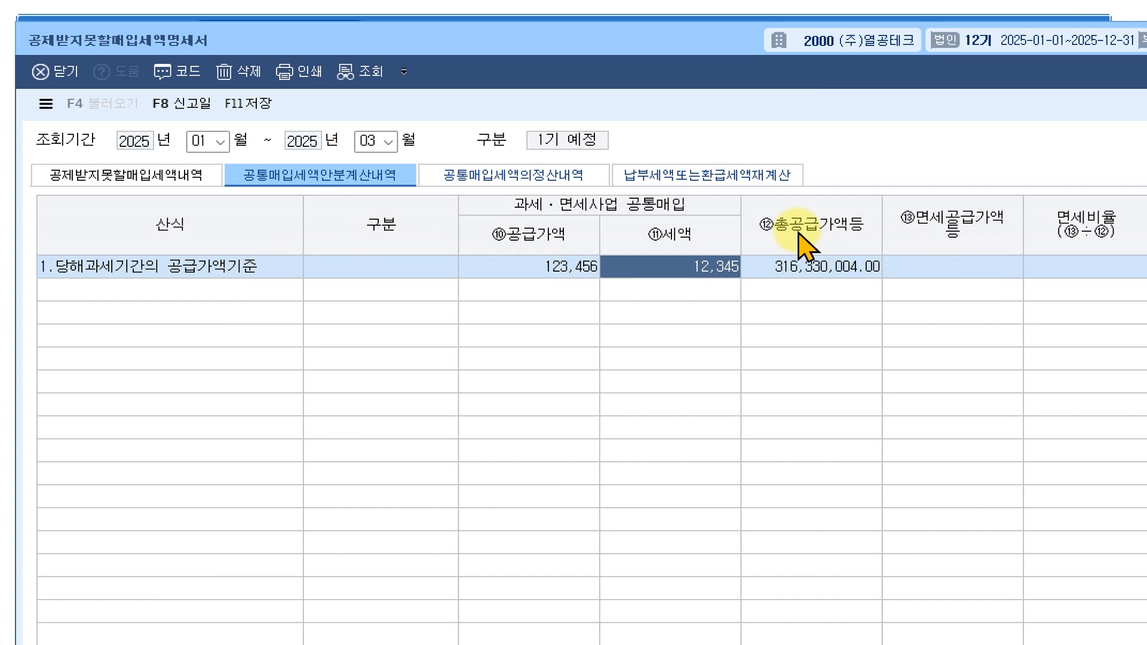
Compare the layouts of 공통매입세액안분계산내역 and 공통매입세액의정산내역 by switching between the two sections.
{"action": "left_click", "coordinate": [338, 172]}
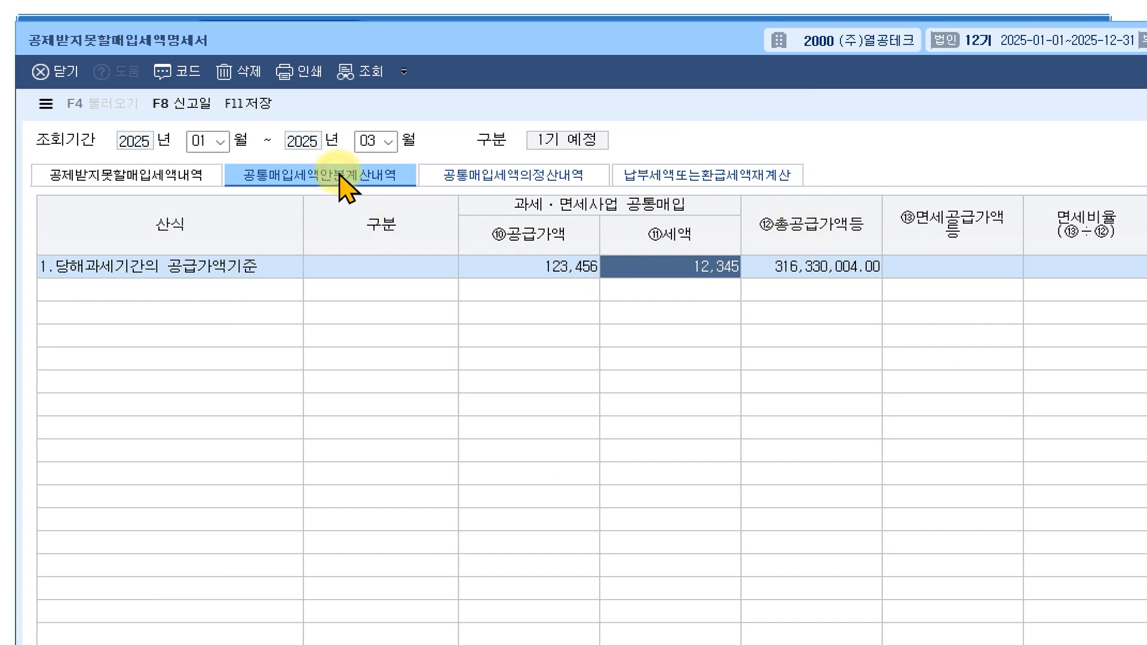
{"action": "left_click", "coordinate": [495, 176]}
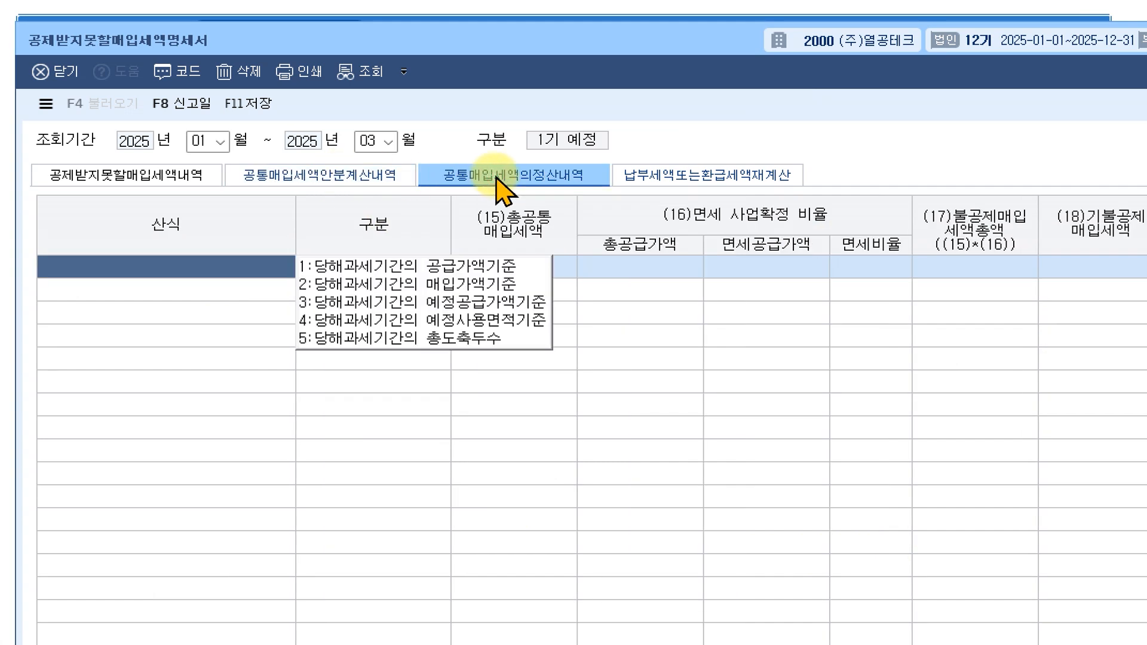
{"action": "left_click", "coordinate": [345, 176]}
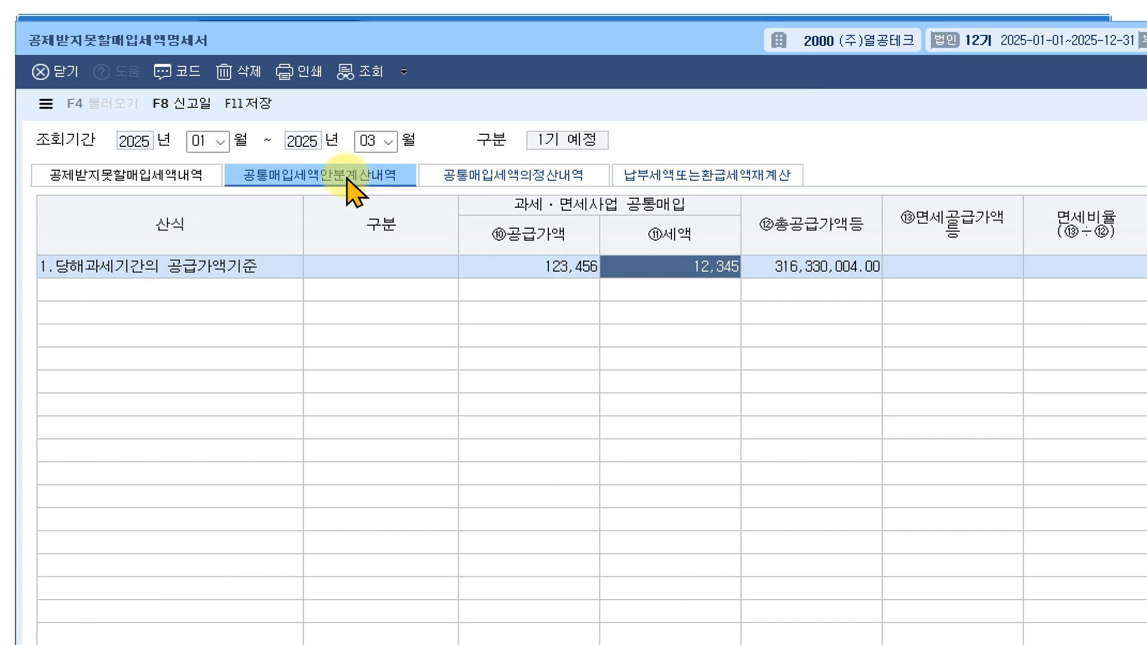
{"action": "left_click", "coordinate": [337, 174]}
{"action": "left_click", "coordinate": [518, 174]}
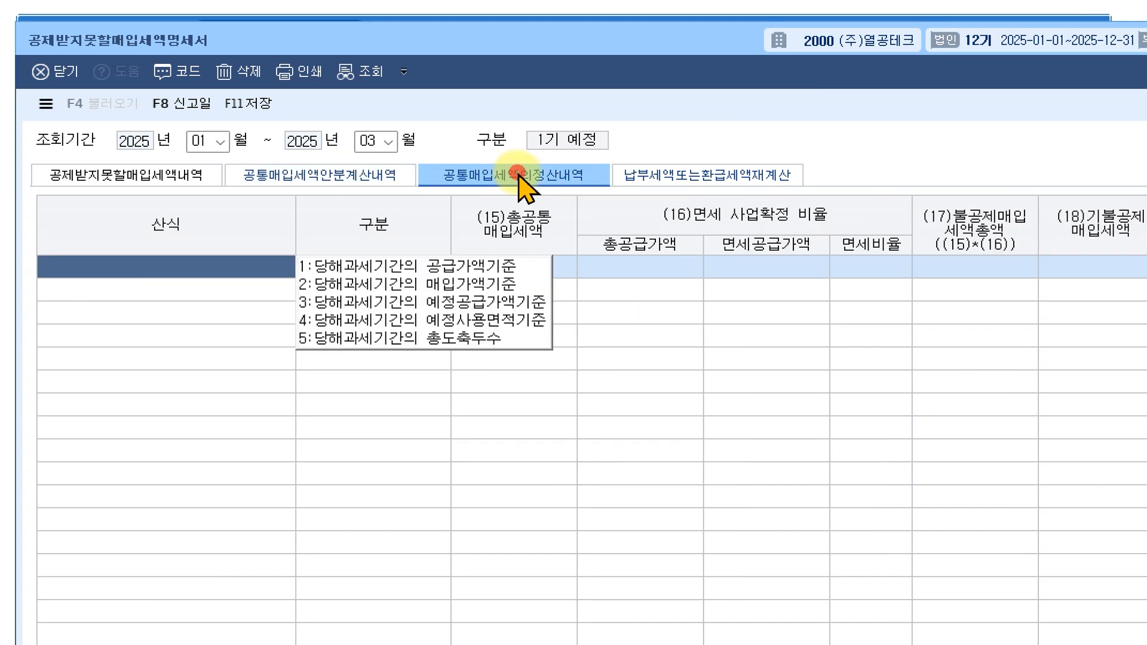
{"action": "left_click", "coordinate": [326, 175]}
{"action": "left_click", "coordinate": [506, 174]}
{"action": "left_click", "coordinate": [360, 190]}
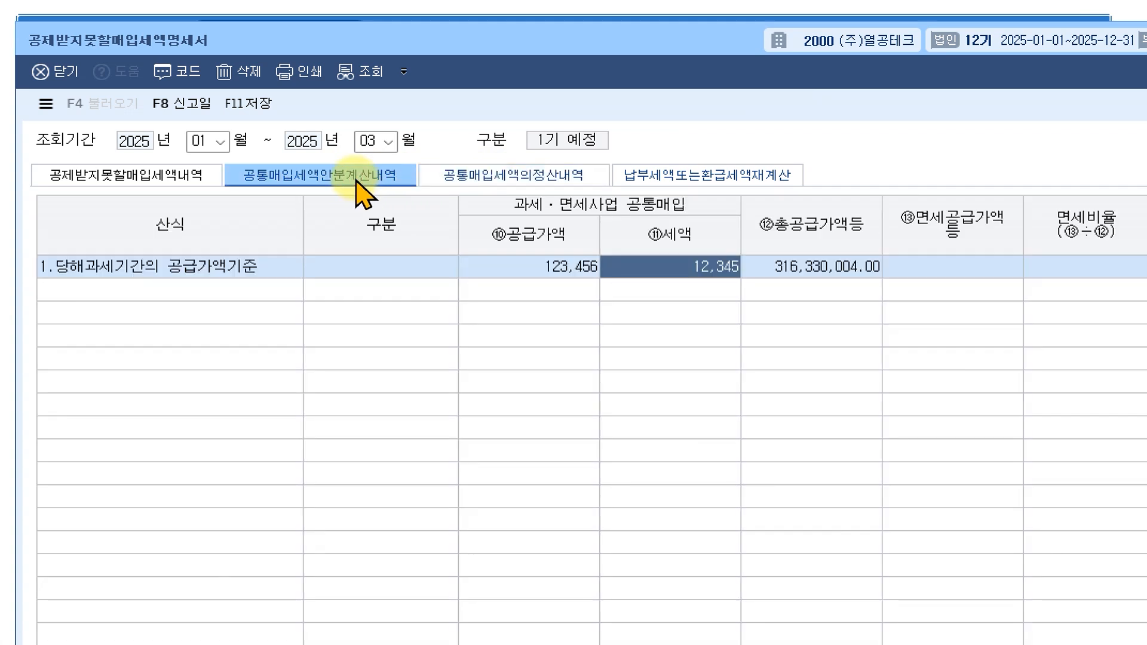
{"action": "left_click", "coordinate": [337, 179]}
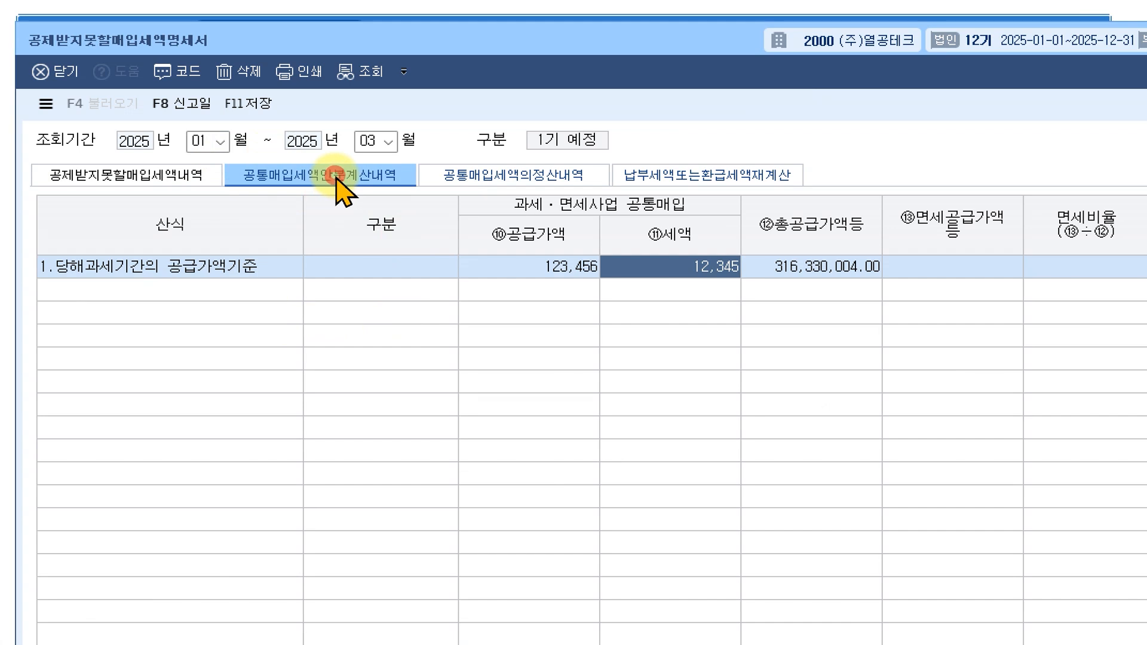
{"action": "left_click", "coordinate": [527, 180]}
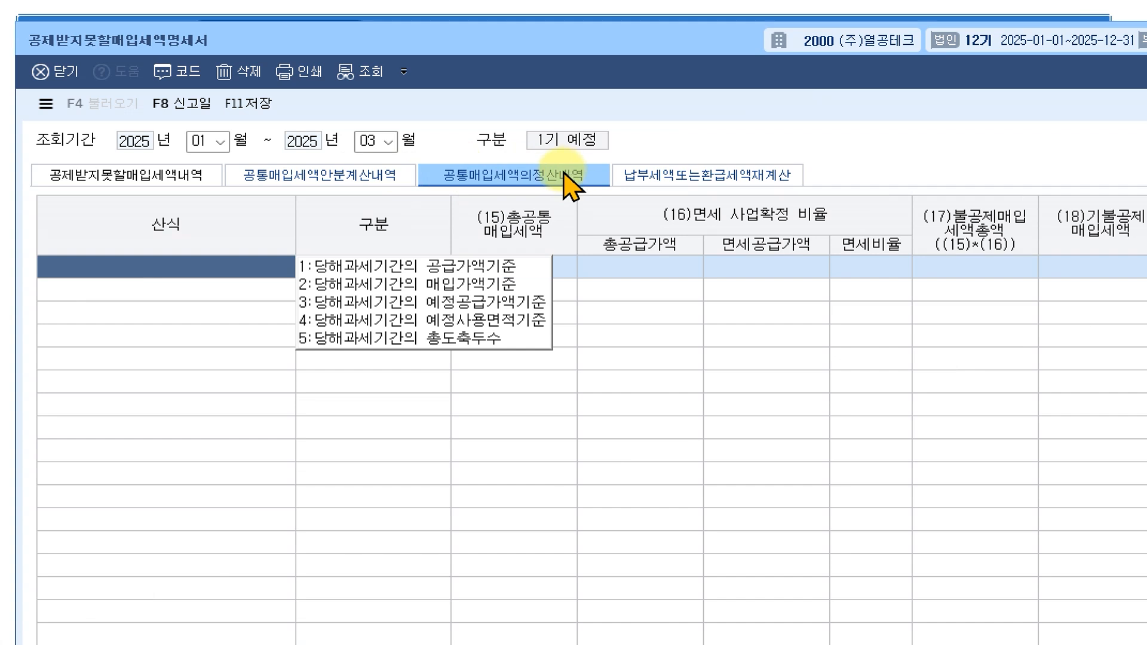
{"action": "left_click", "coordinate": [339, 176]}
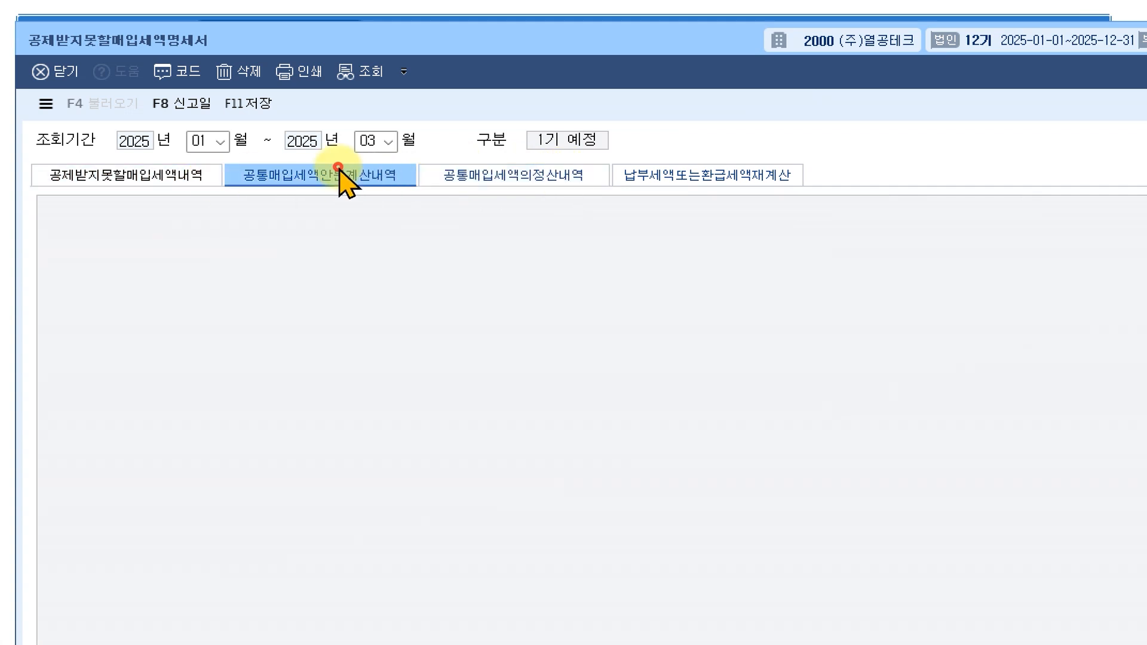
Review the 총공급가액등 and 면세공급가액등 cells of the formula 1 row in 공통매입세액안분계산내역.
{"action": "left_click", "coordinate": [817, 266]}
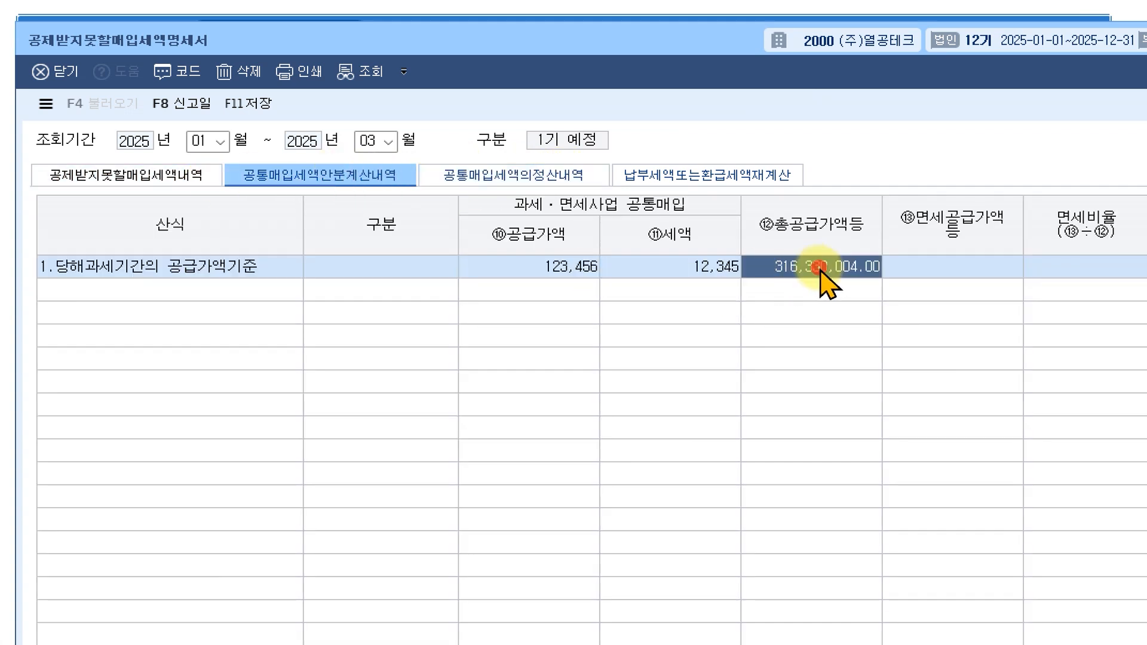
{"action": "left_click", "coordinate": [940, 265]}
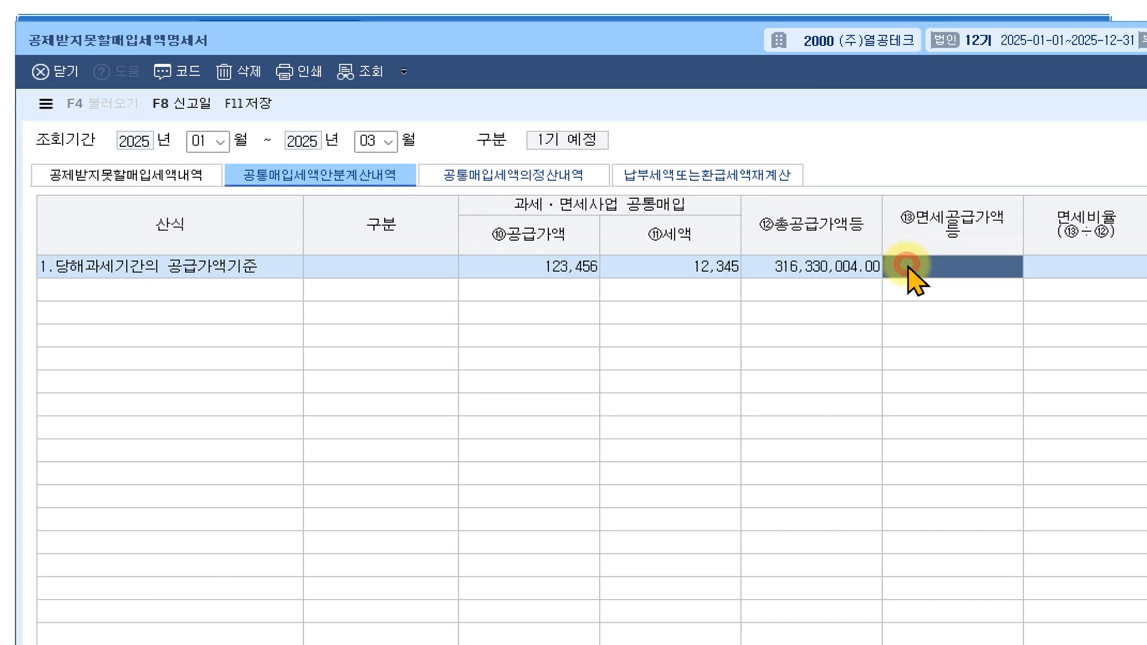
{"action": "left_click", "coordinate": [856, 269]}
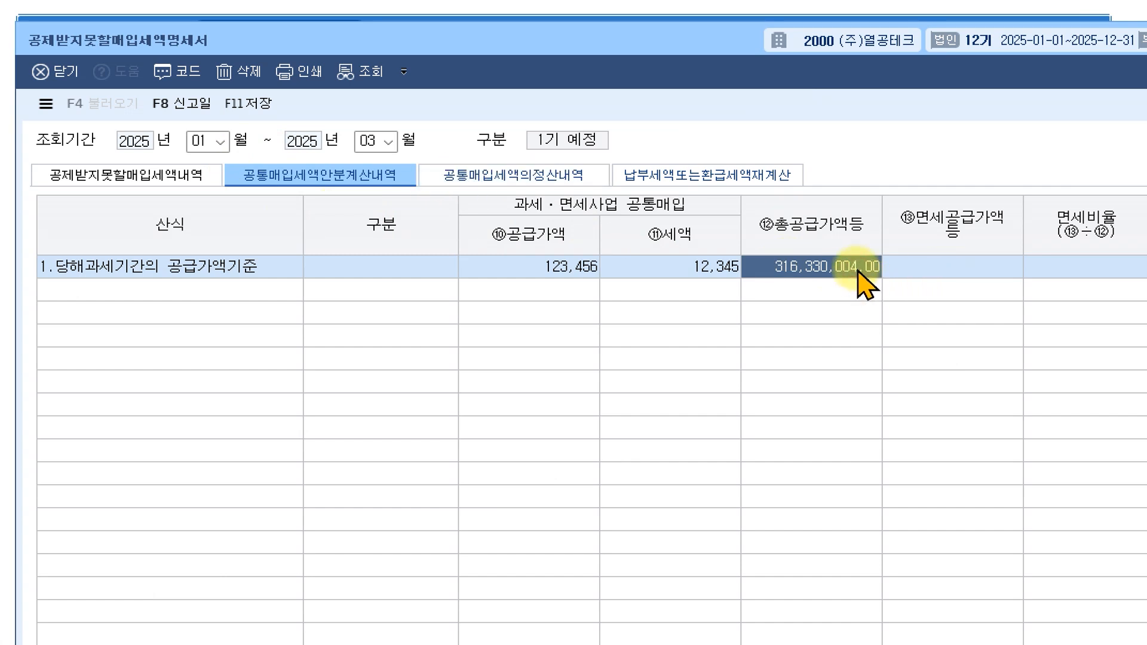
In 공통매입세액의정산내역, choose formula 1, 당해과세기간의 공급가액기준, without loading voucher data, and review the row's ratio and 기불공제매입세액 columns.
{"action": "left_click", "coordinate": [511, 177]}
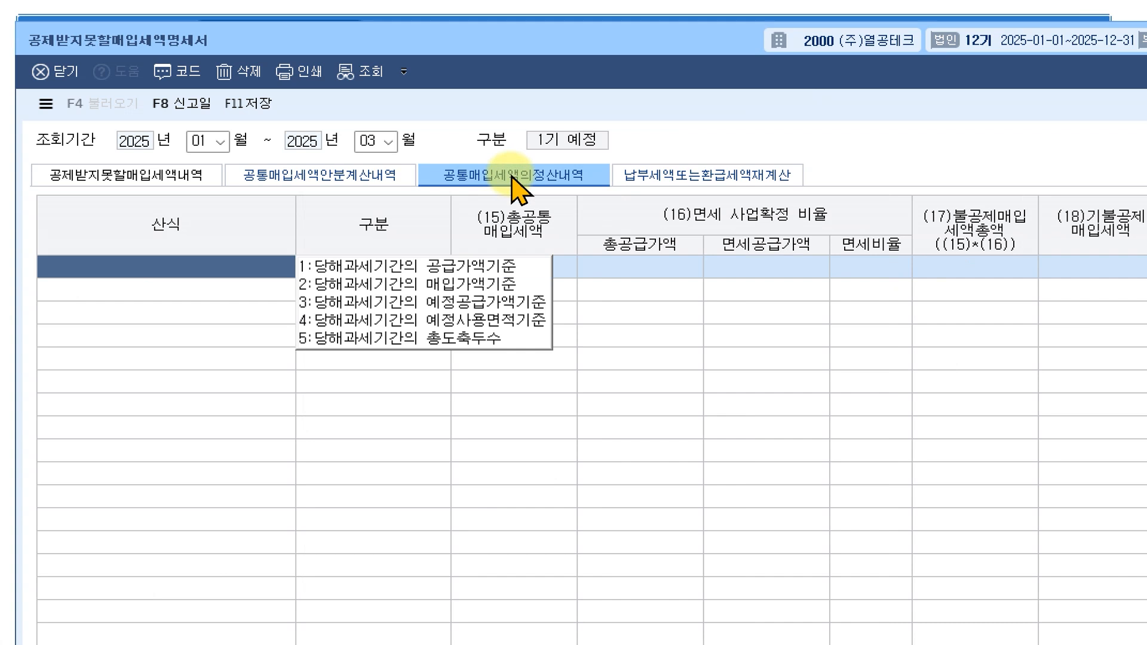
{"action": "left_click", "coordinate": [478, 266]}
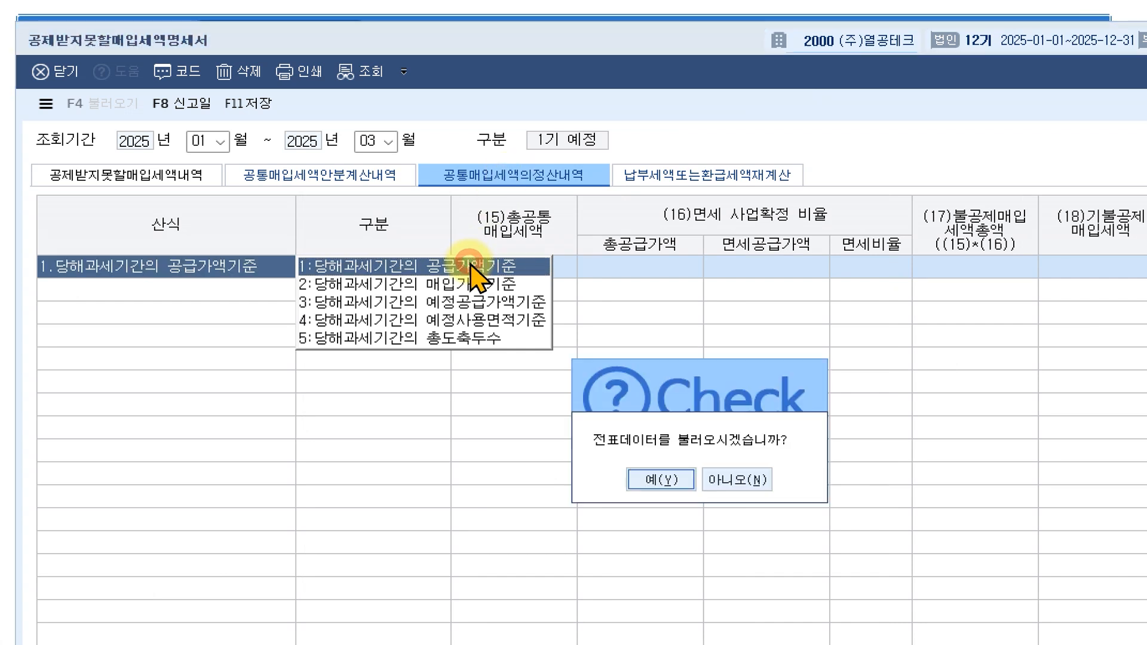
{"action": "left_click", "coordinate": [746, 482]}
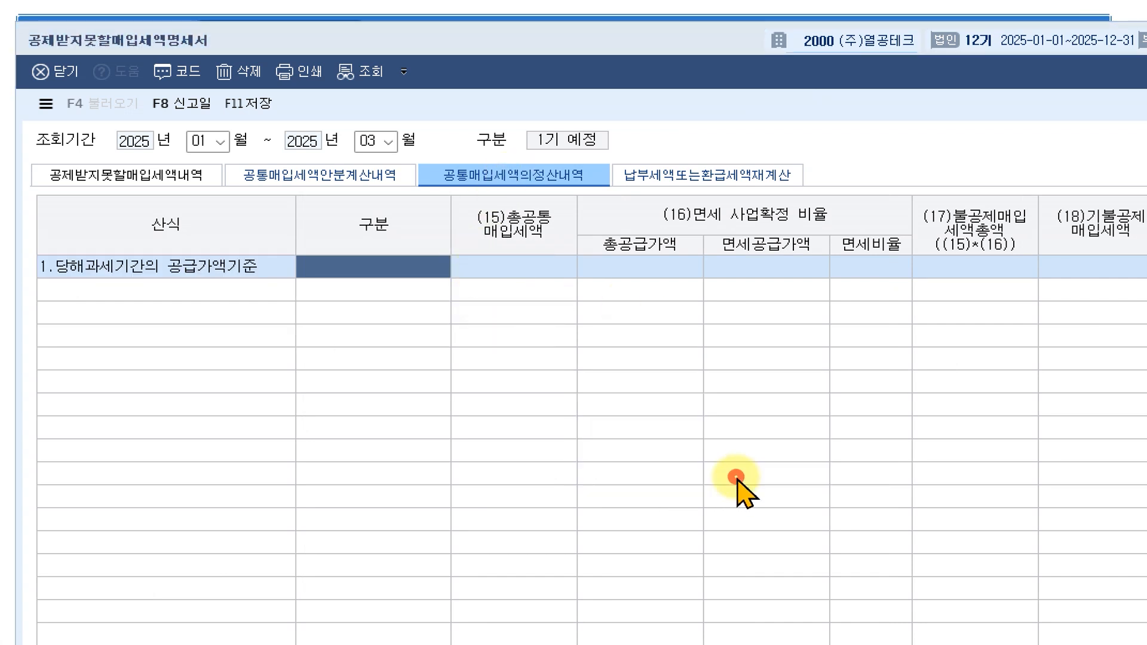
{"action": "left_click", "coordinate": [642, 266]}
{"action": "left_click", "coordinate": [769, 262]}
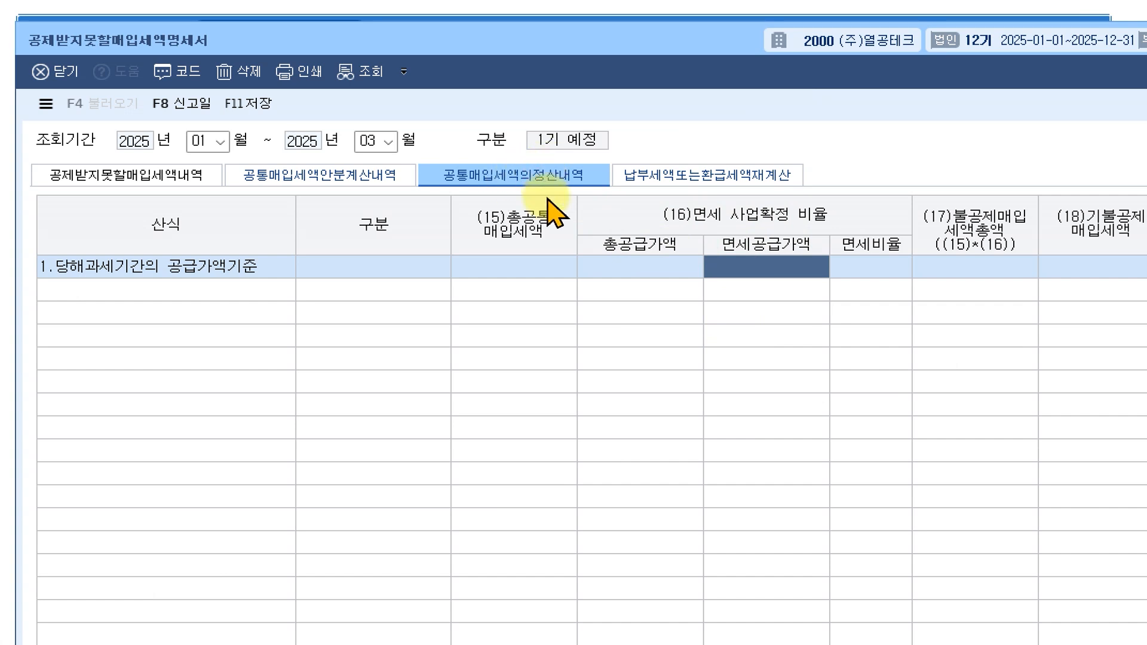
{"action": "left_click", "coordinate": [1105, 266]}
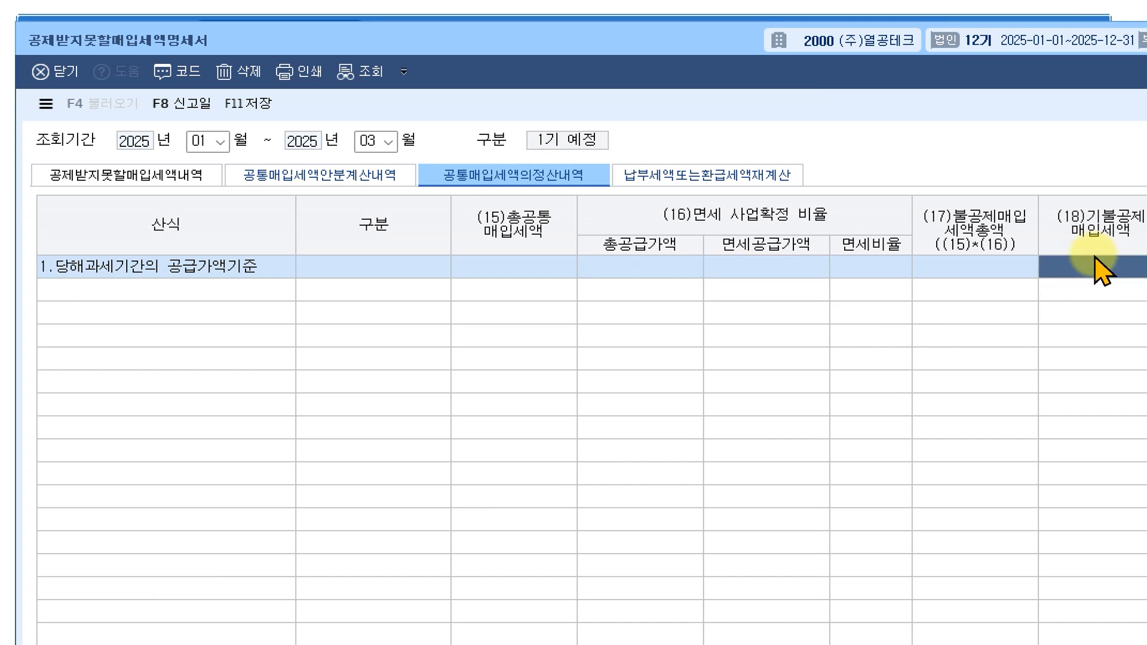
Move the form window to show its remaining columns, and minimise it and the main program to return to the textbook.
{"action": "left_click_drag", "start_coordinate": [698, 47], "coordinate": [506, 264]}
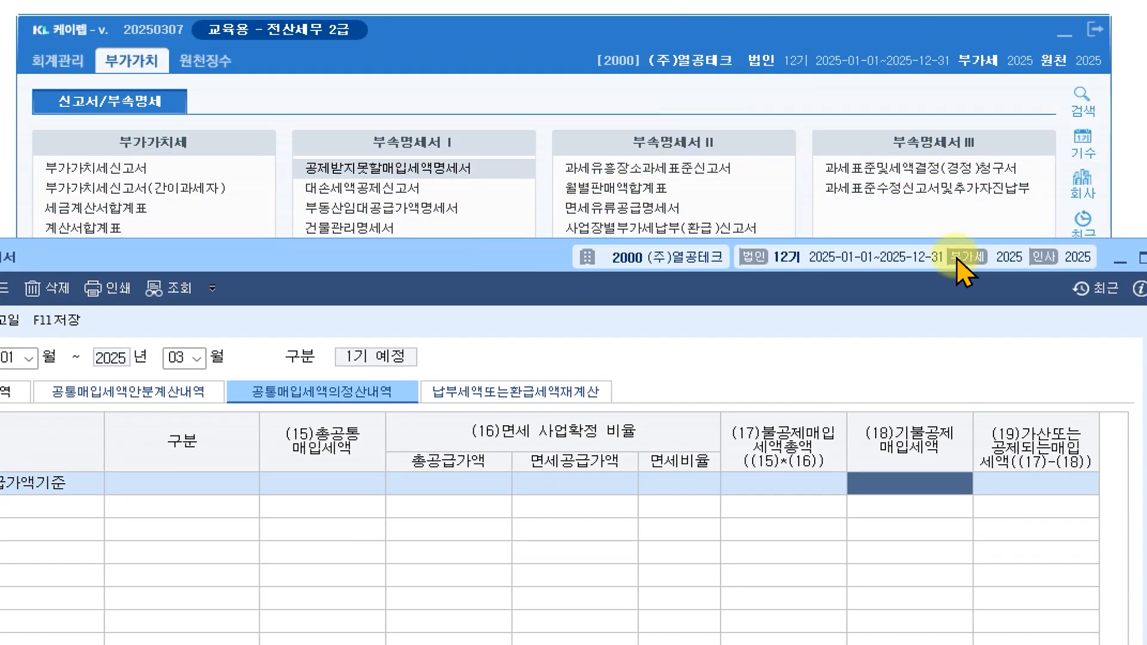
{"action": "left_click", "coordinate": [1120, 261]}
{"action": "left_click", "coordinate": [1062, 32]}
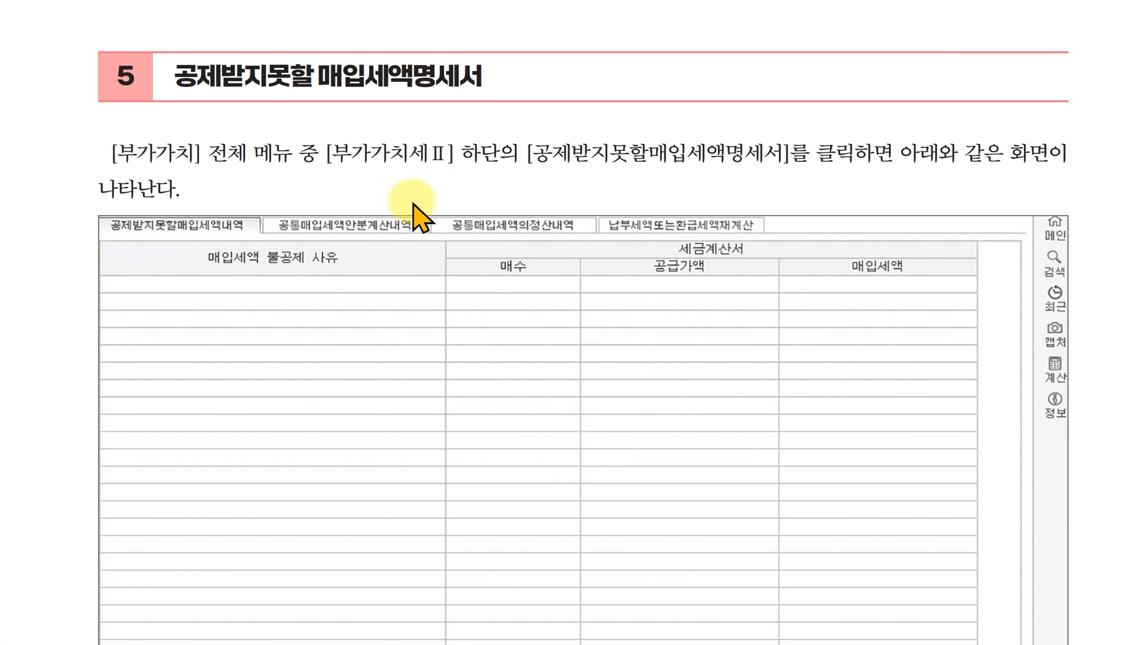
Read the textbook's opening sentence on where to find 공제받지못할매입세액명세서 in the 부가가치 menu.
{"action": "left_click_drag", "start_coordinate": [102, 157], "coordinate": [453, 145]}
{"action": "left_click", "coordinate": [498, 144]}
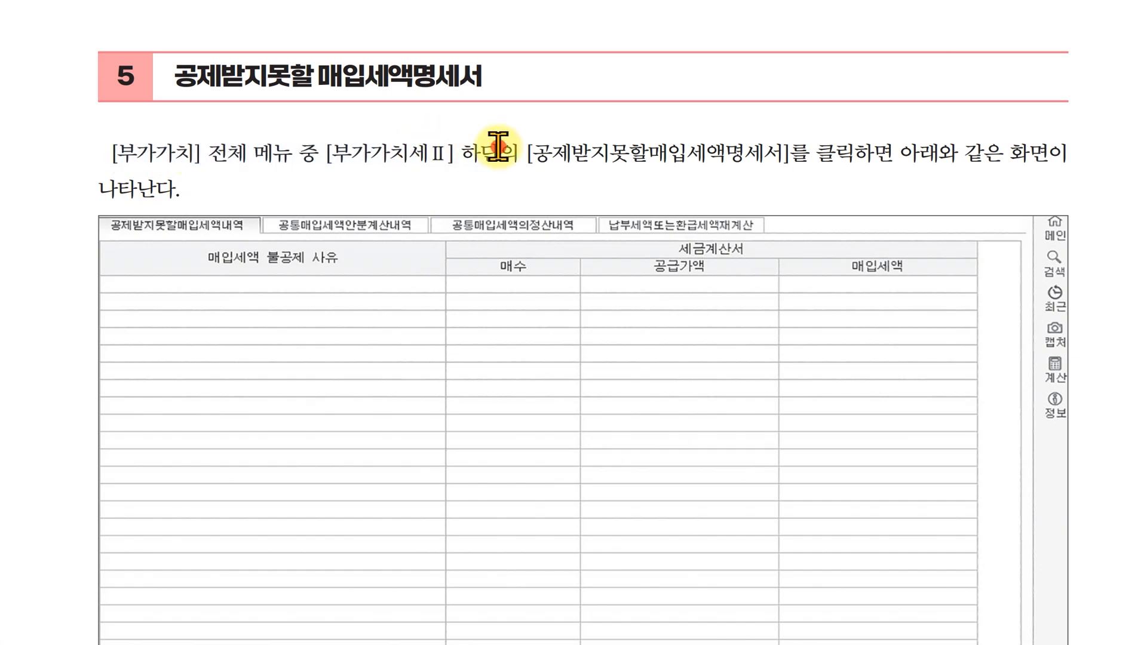
{"action": "left_click_drag", "start_coordinate": [525, 159], "coordinate": [810, 152]}
{"action": "left_click", "coordinate": [715, 187]}
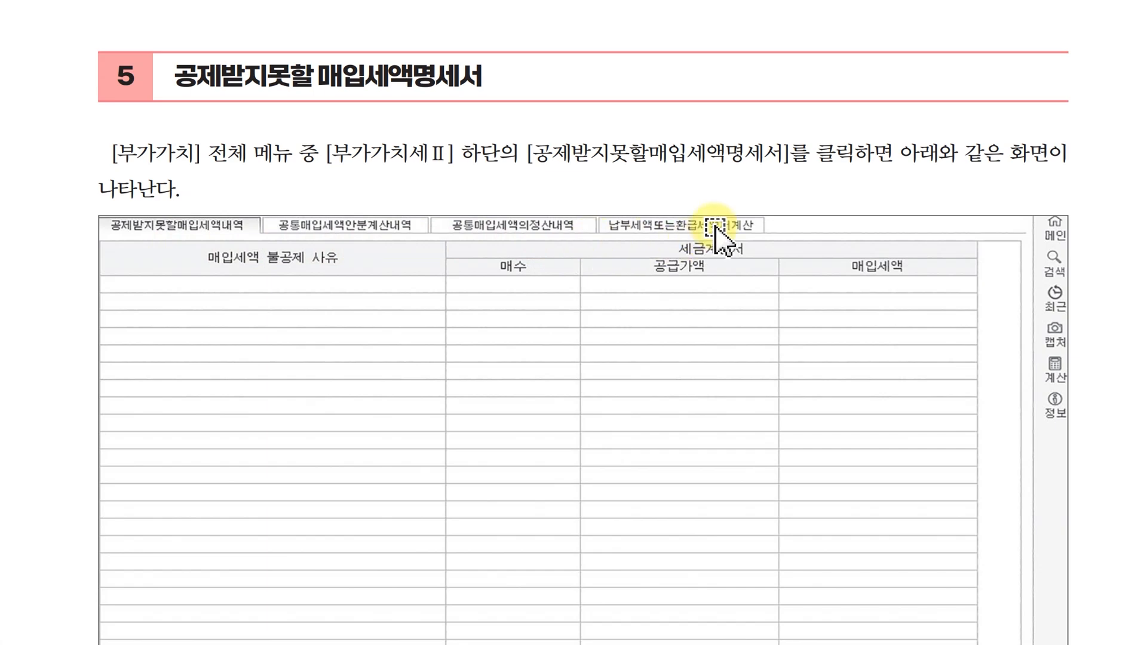
Read the textbook's explanation of 조회기간 and the 공제받지 못할 매입세액 내역 heading, highlighting both terms.
{"action": "scroll", "coordinate": [715, 227], "scroll_direction": "down", "scroll_amount": 8}
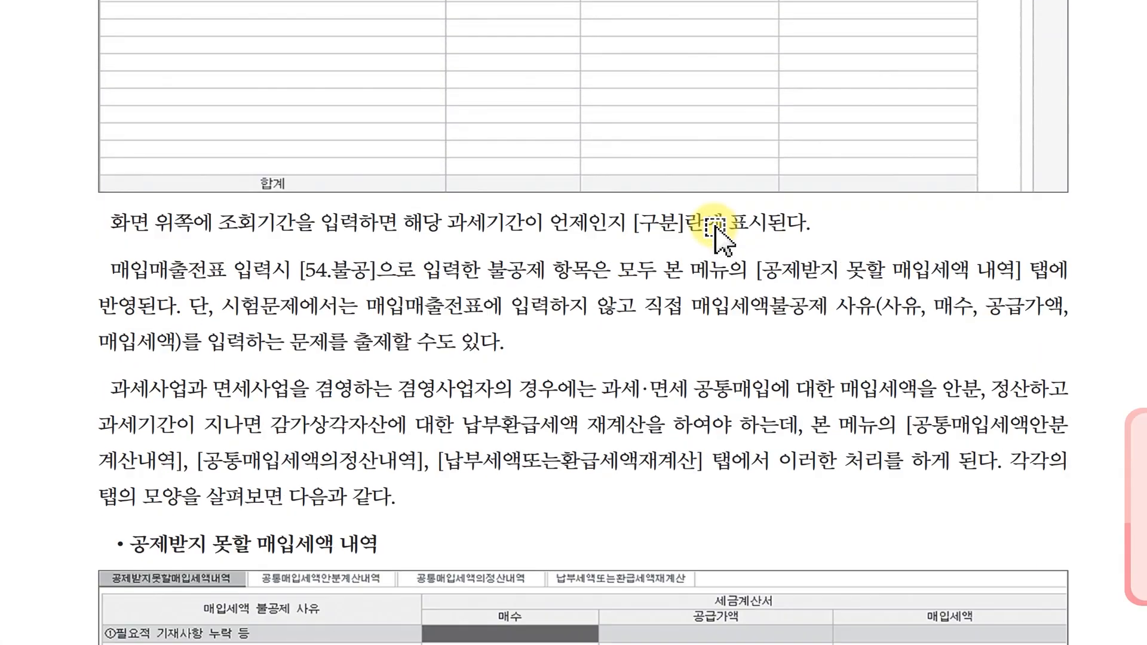
{"action": "scroll", "coordinate": [715, 227], "scroll_direction": "down", "scroll_amount": 3}
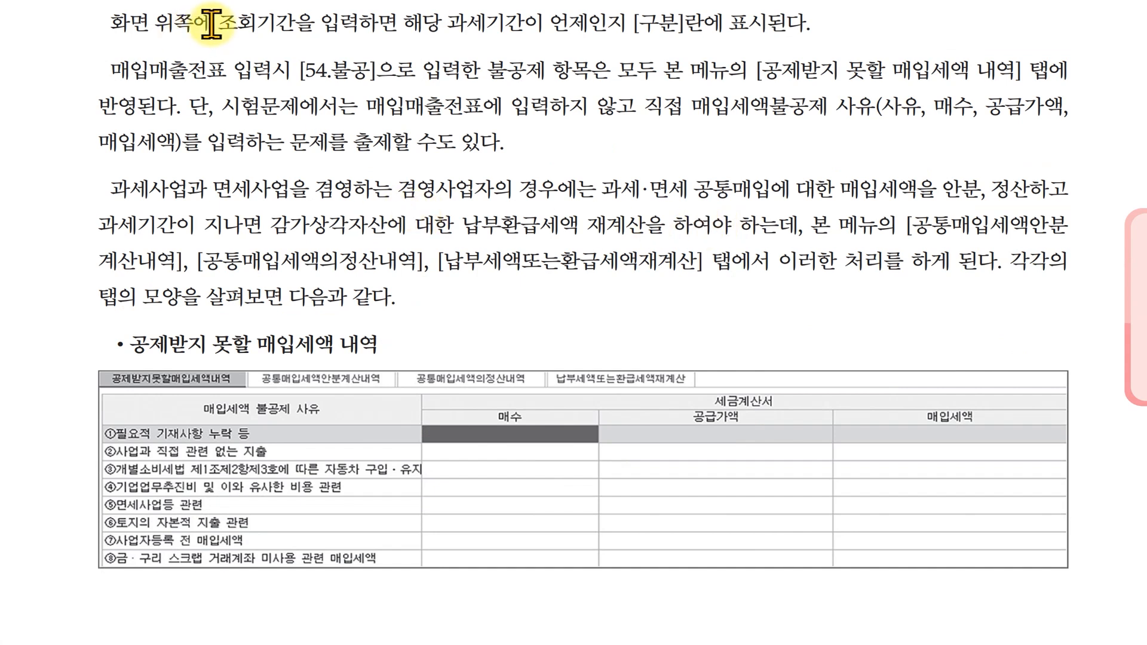
{"action": "left_click_drag", "start_coordinate": [216, 24], "coordinate": [297, 24]}
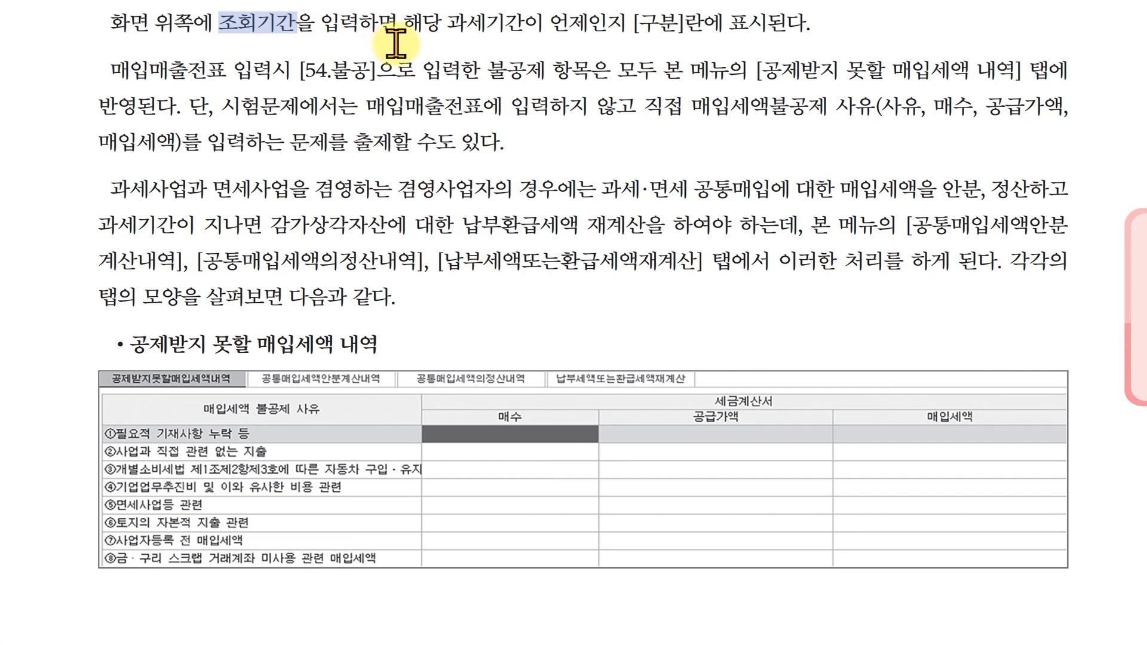
{"action": "left_click_drag", "start_coordinate": [128, 345], "coordinate": [377, 344]}
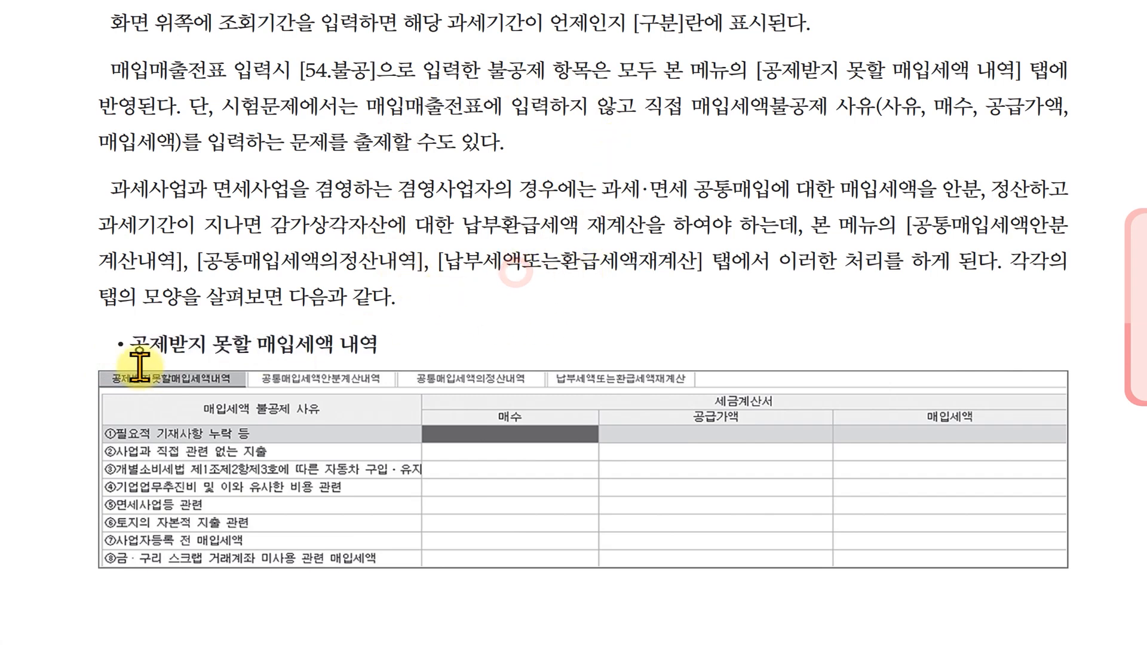
{"action": "left_click_drag", "start_coordinate": [128, 346], "coordinate": [358, 346]}
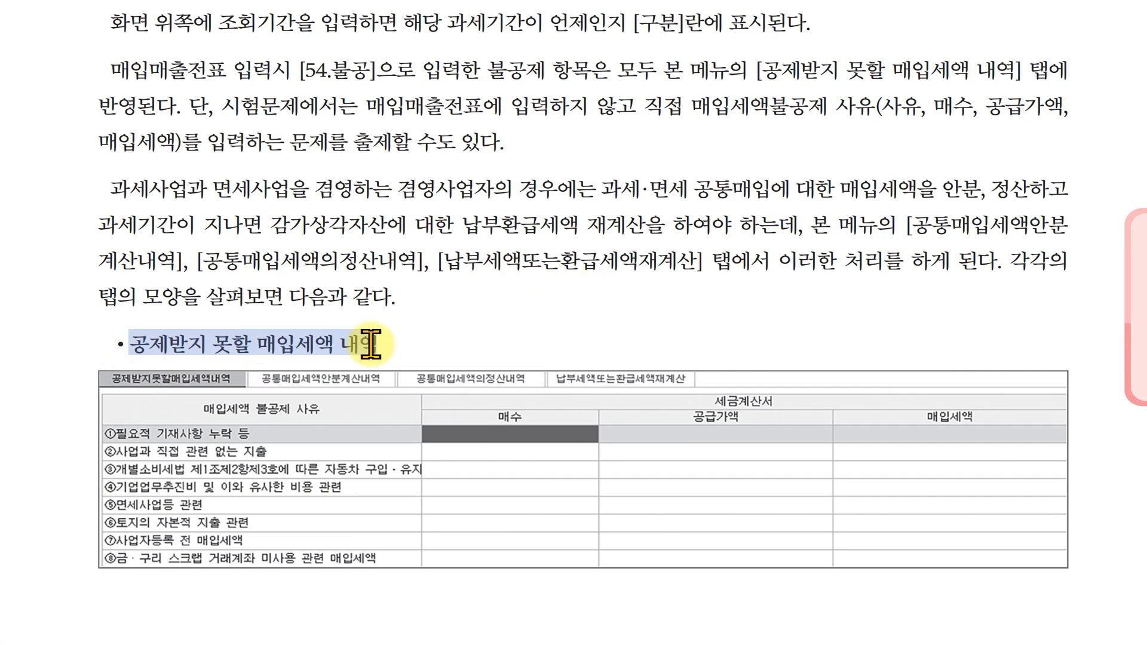